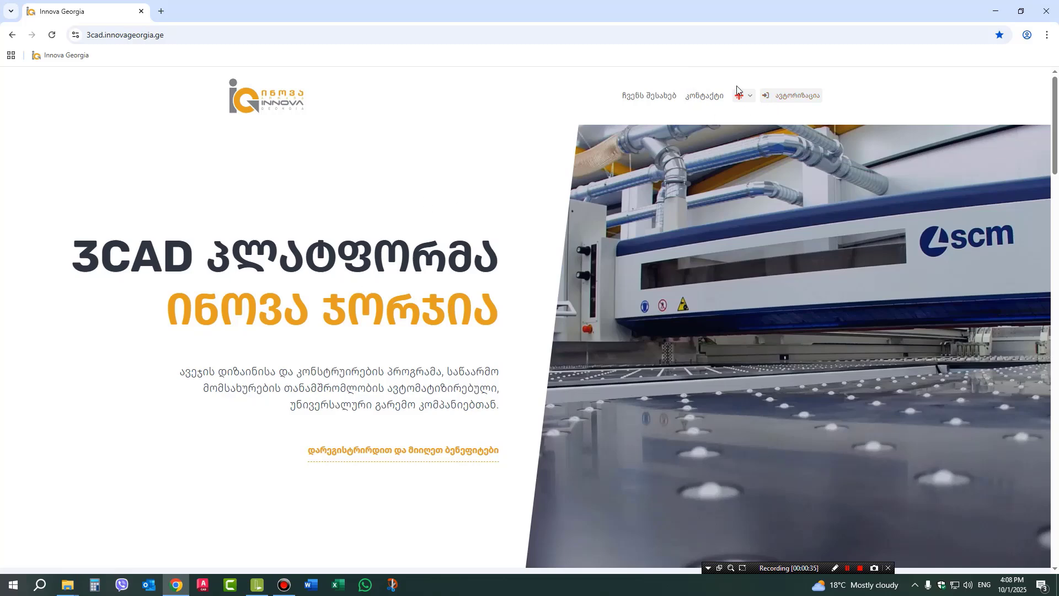
- Log in to the 3CAD platform with the saved company account's e-mail and password
click(789, 96)
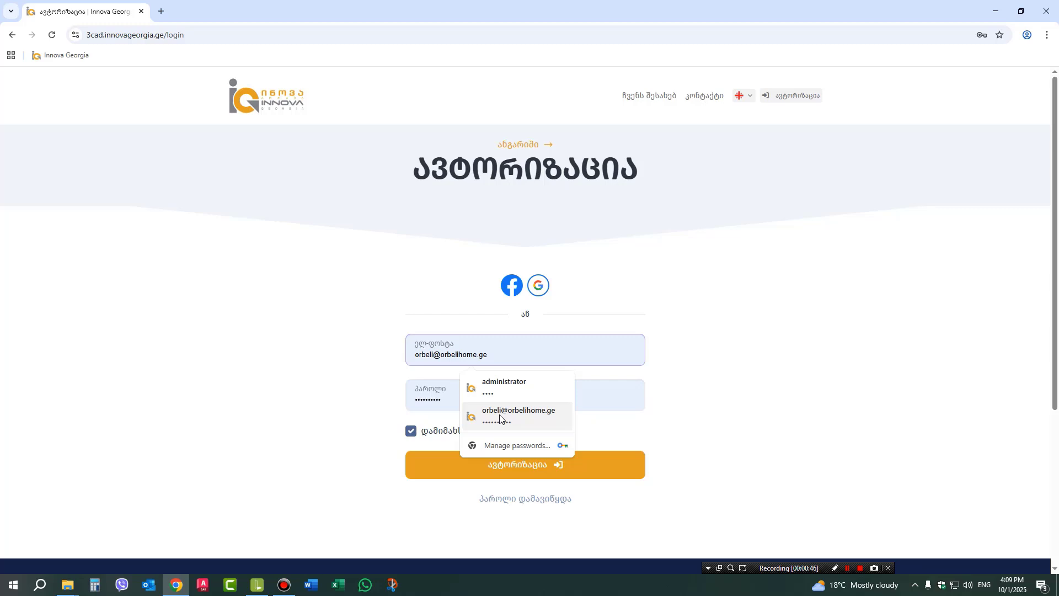
click(499, 417)
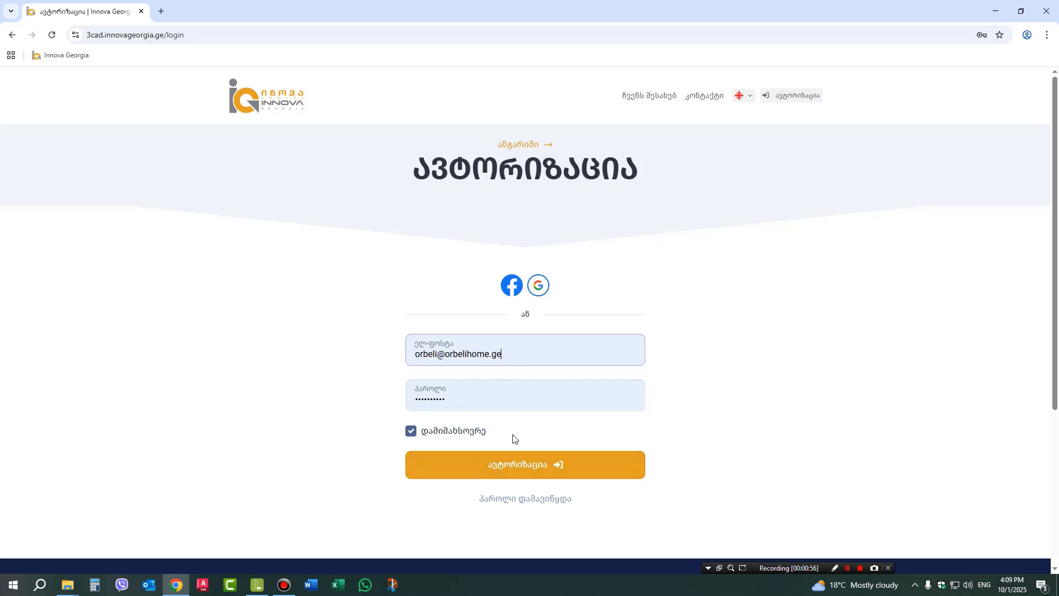
click(508, 467)
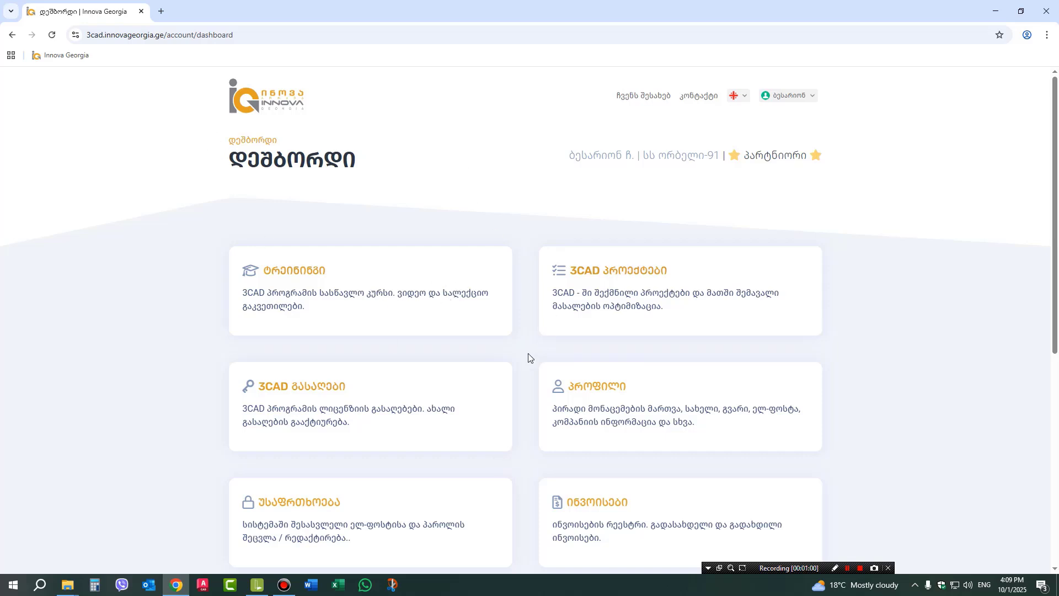
- Download the XL template and materials workbook from the training section's lesson on the template and material catalogue
click(301, 301)
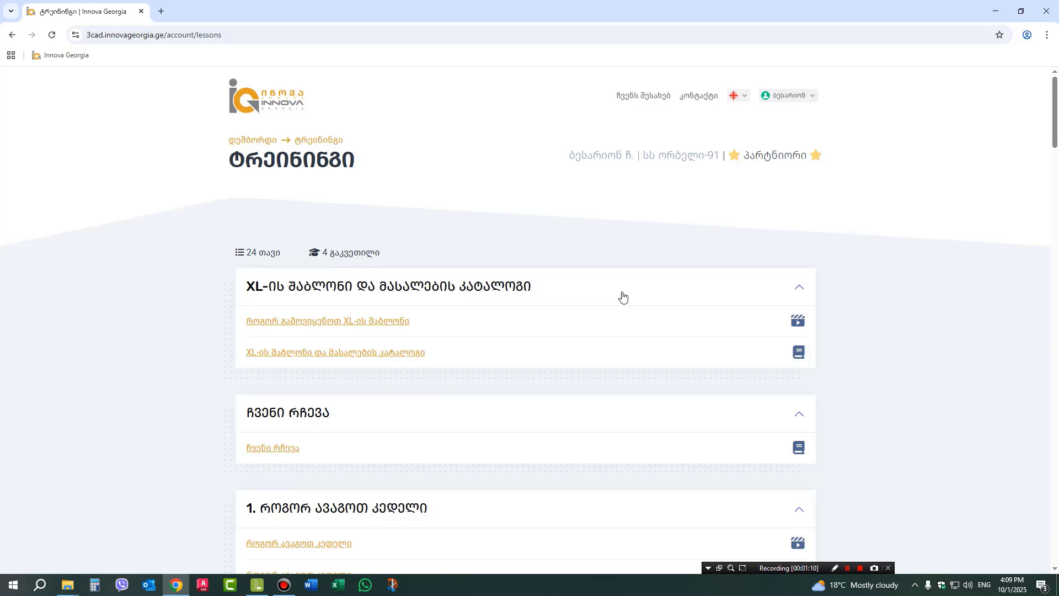
click(300, 353)
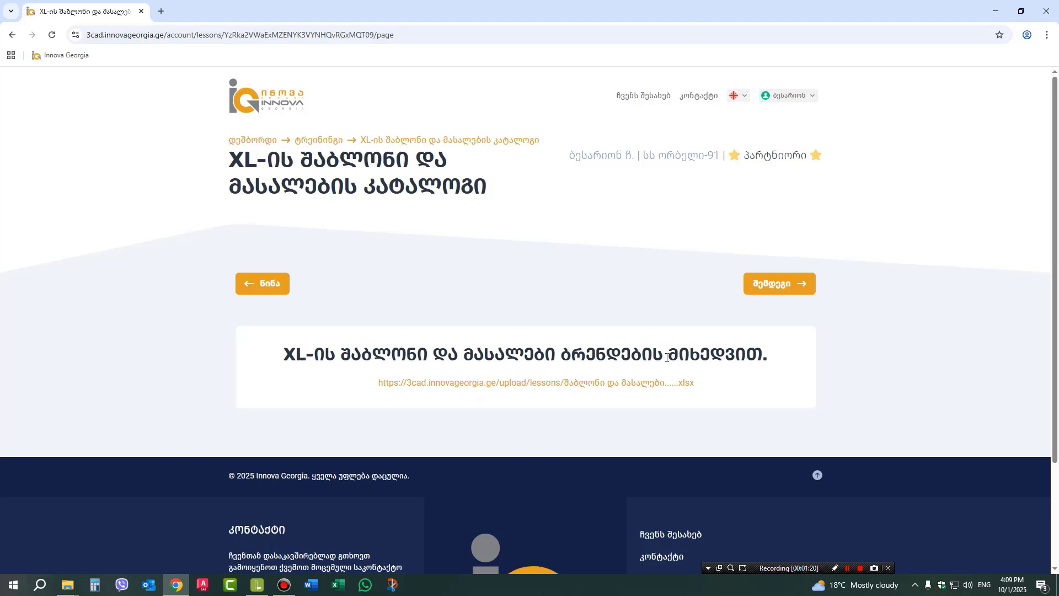
click(471, 384)
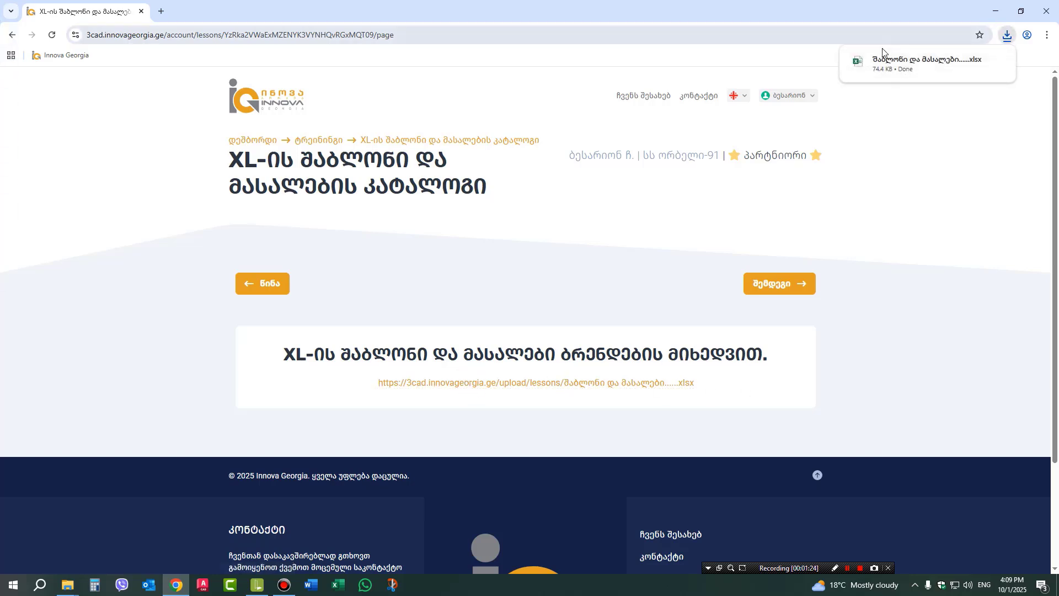
- Open the downloaded template workbook in Excel and enable editing
click(890, 65)
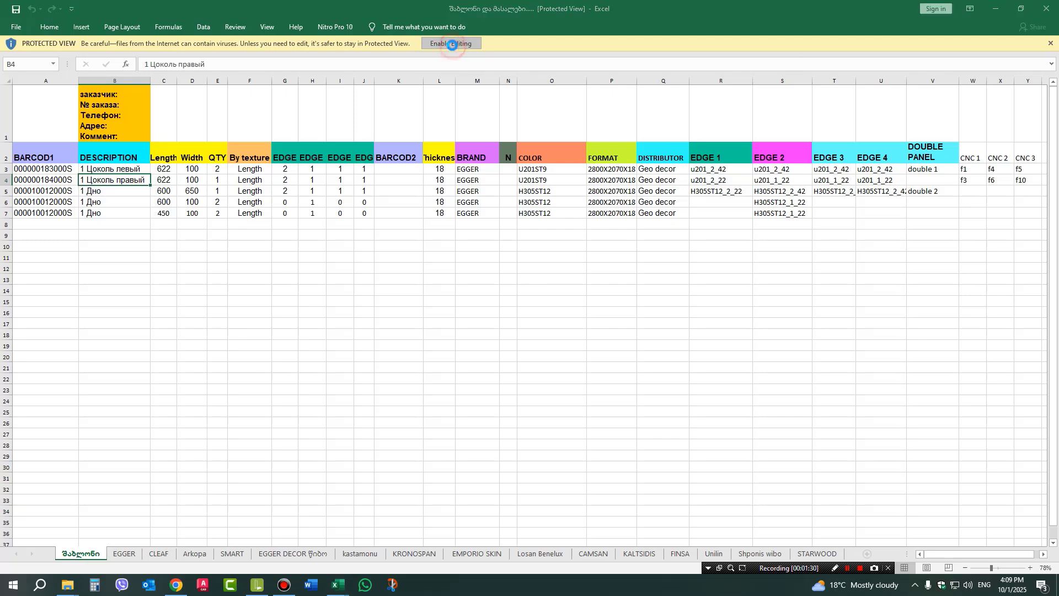
click(449, 43)
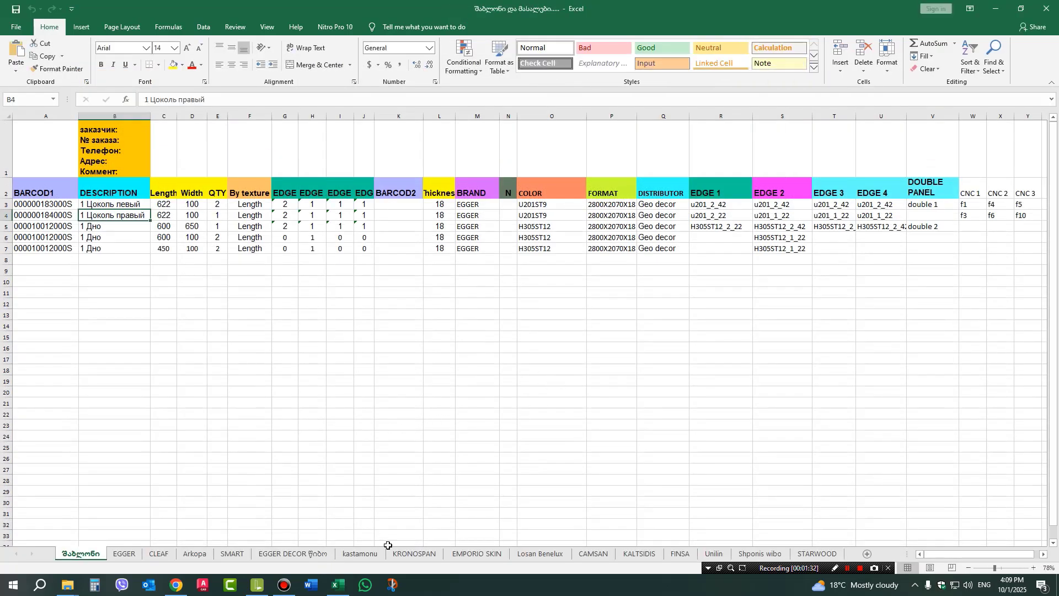
drag(953, 554, 902, 556)
- Clear the sample barcodes from the BARCOD1 column, cells A3 to A7
drag(40, 204, 45, 246)
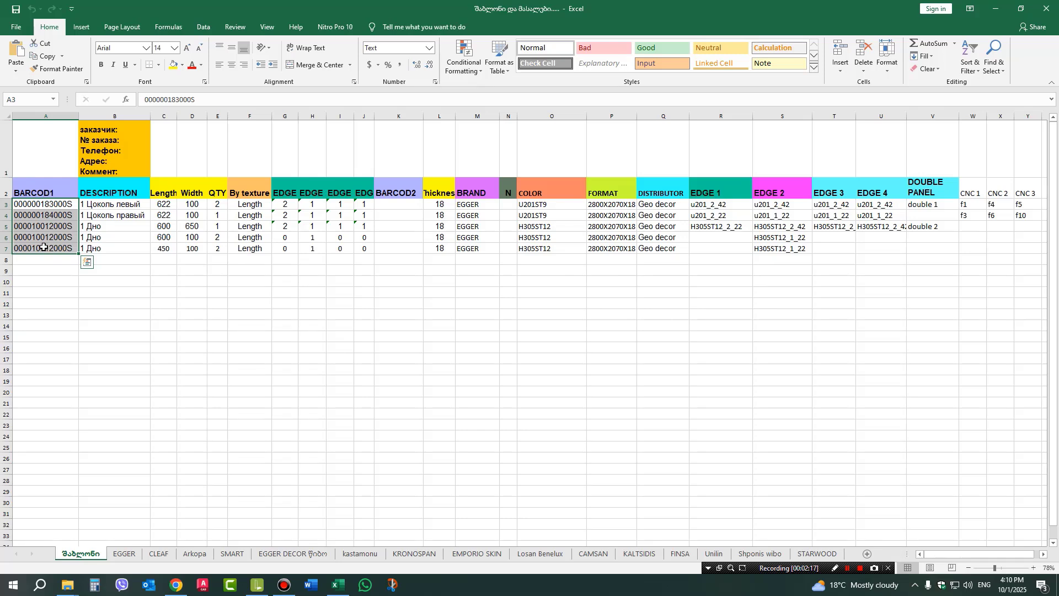
click(52, 208)
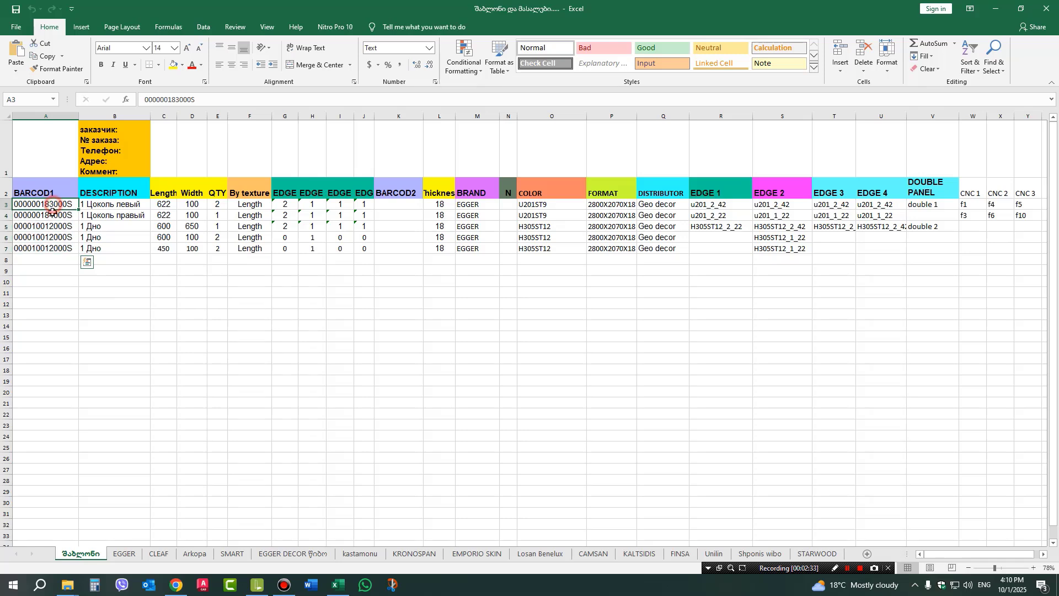
drag(52, 209, 53, 244)
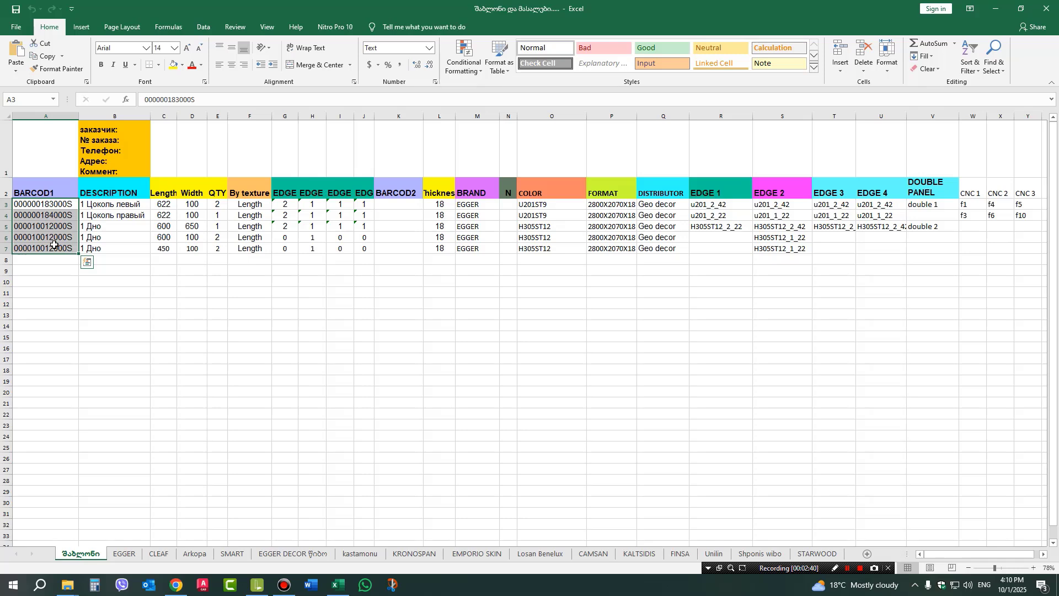
key(Delete)
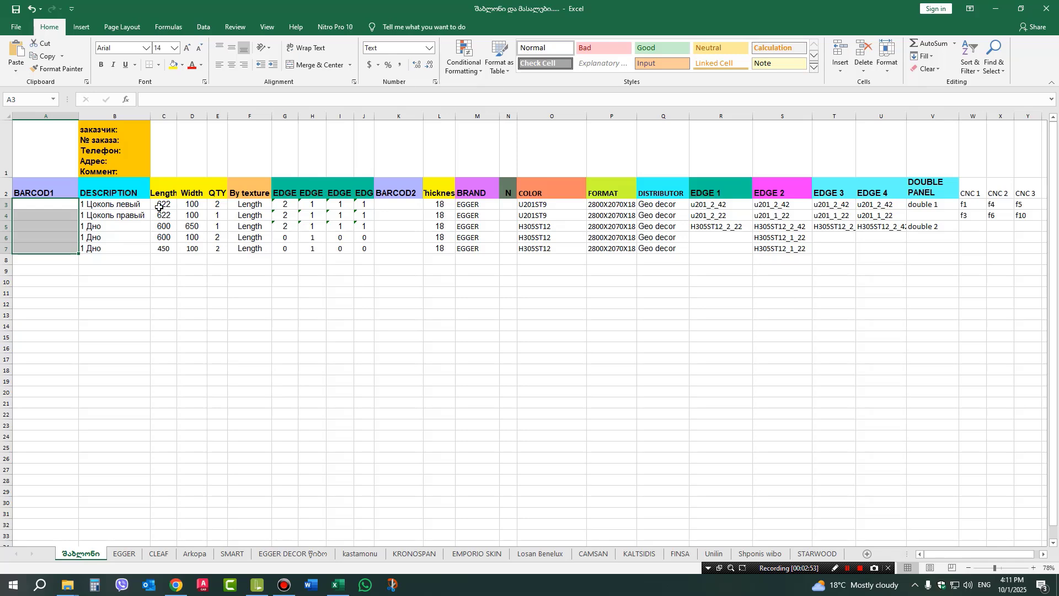
click(96, 205)
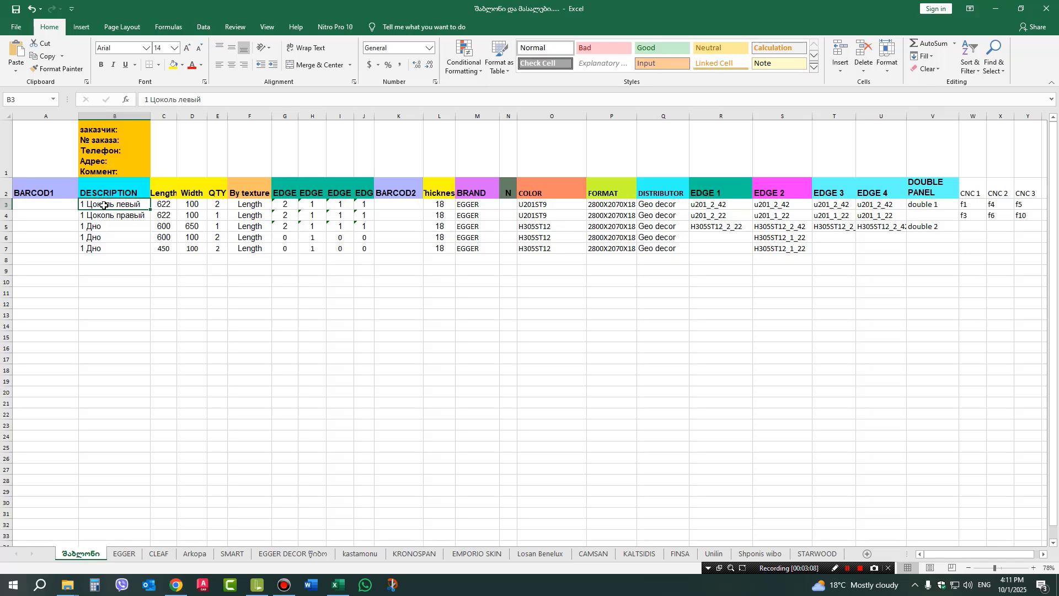
click(163, 205)
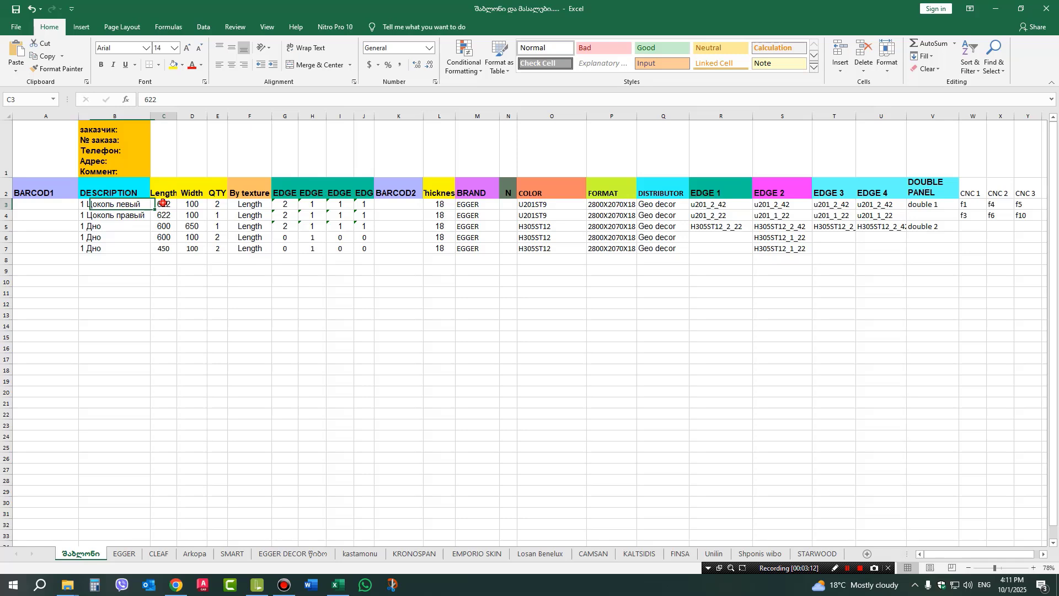
click(192, 206)
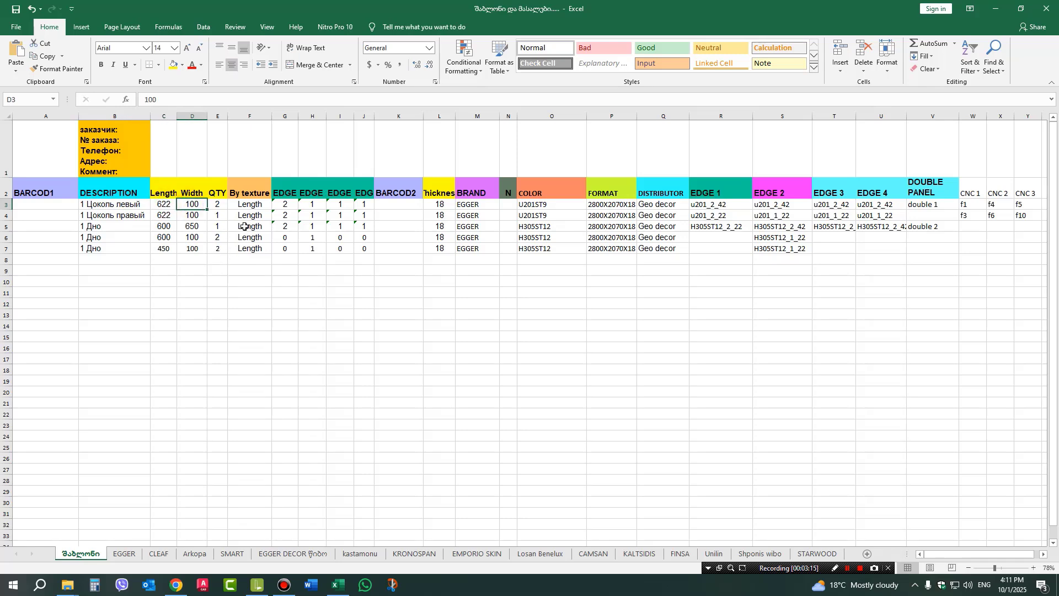
click(218, 204)
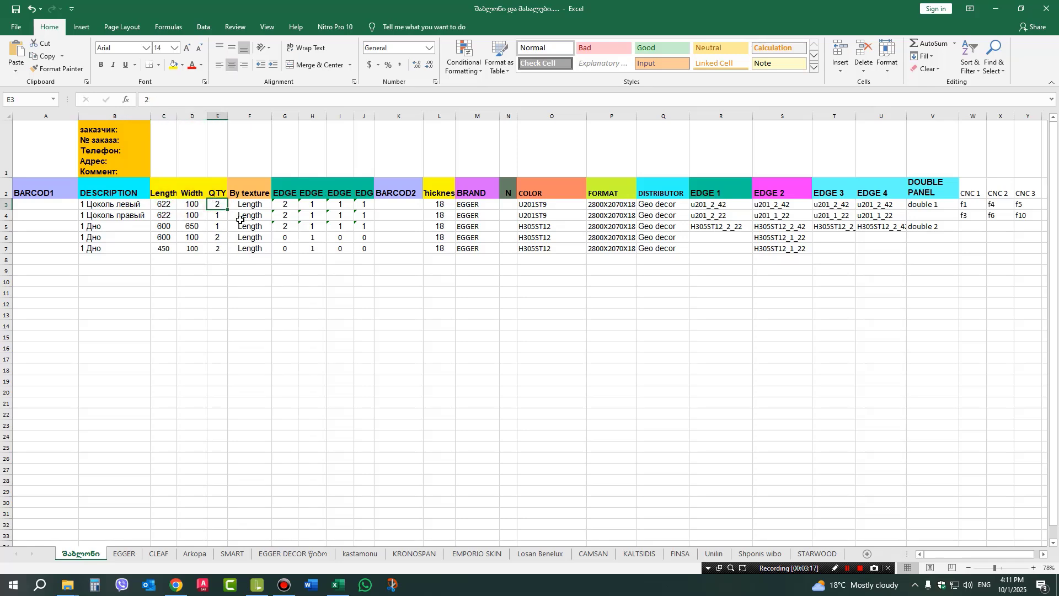
- Replace the first part's description in B3 with "მარცხენა გვერდი" and widen the DESCRIPTION column slightly to fit it
click(115, 204)
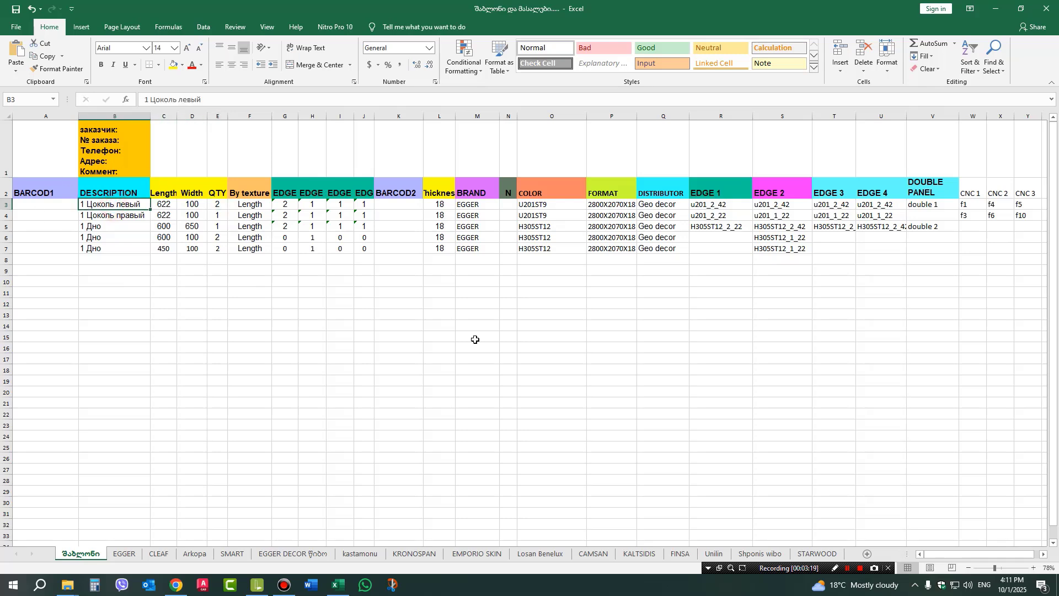
key(super+space)
text(შა)
text(რ)
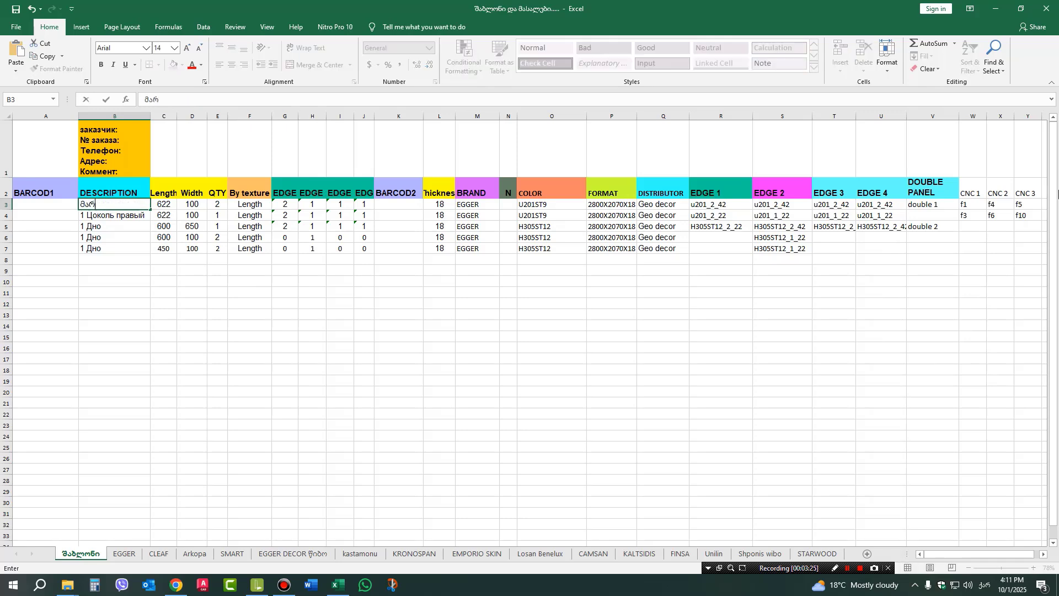
text(ცხენა გვერდი)
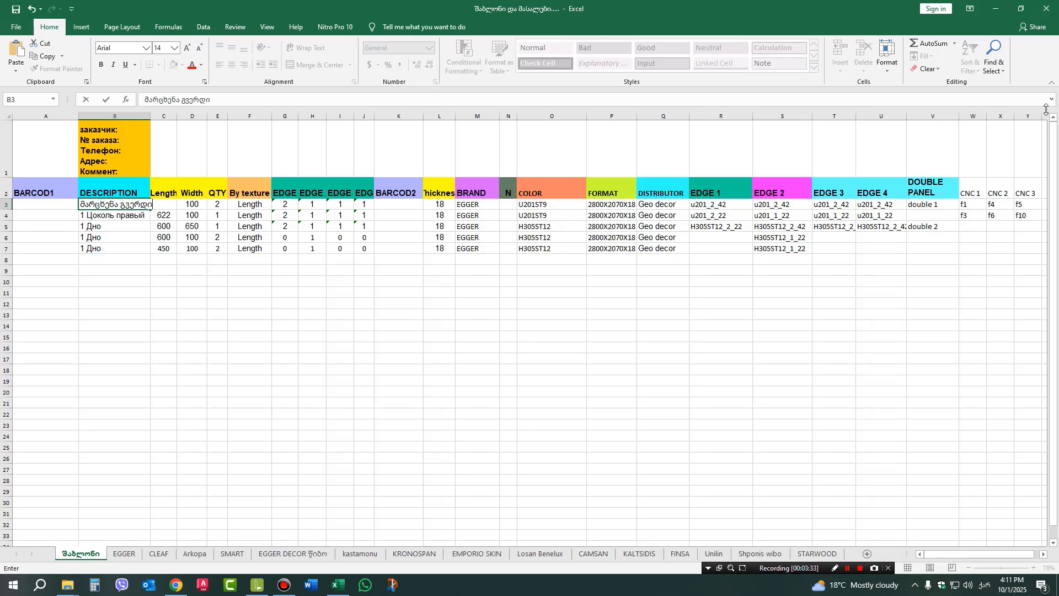
click(88, 315)
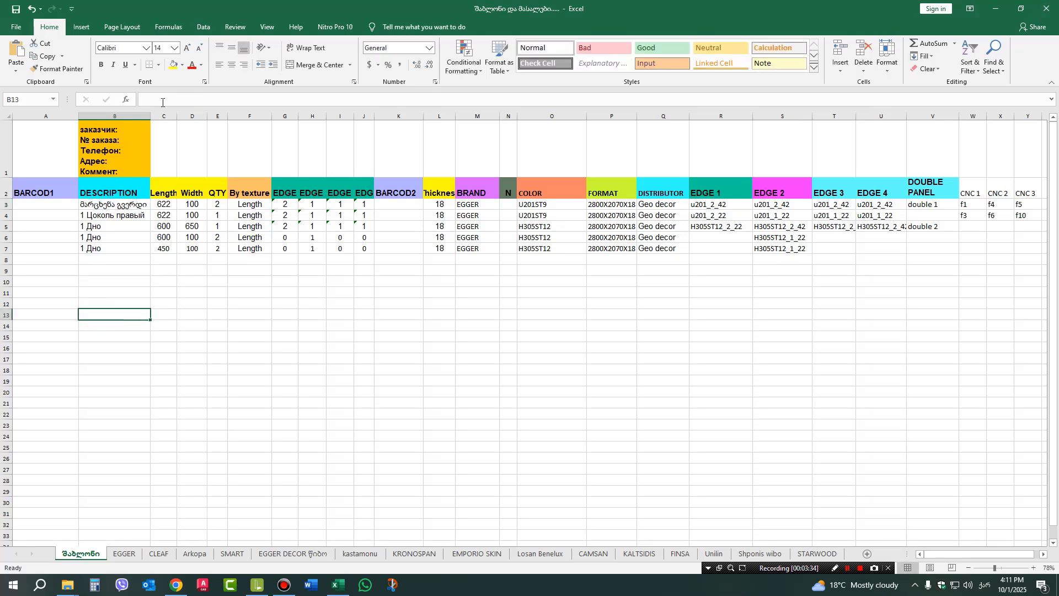
drag(147, 117, 154, 117)
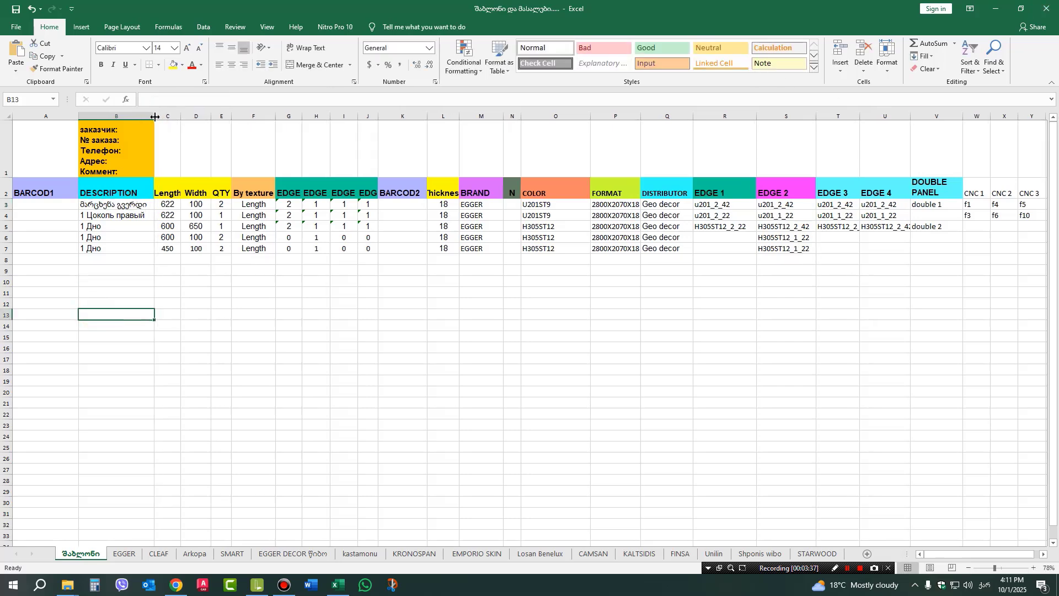
- Set the first part's length to 950, width to 650 and quantity to 1 in row 3
click(170, 208)
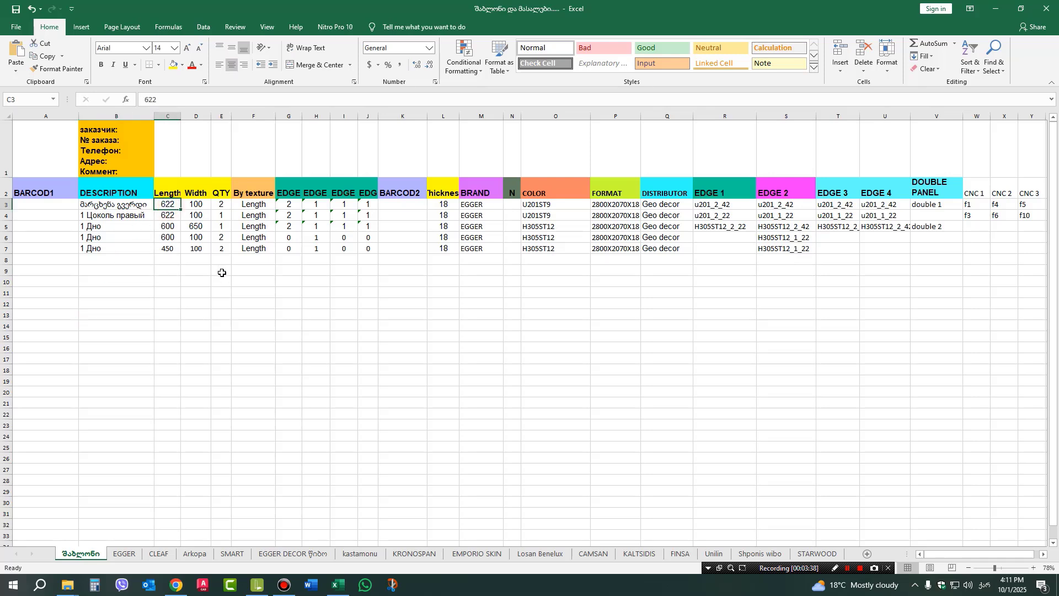
text(950)
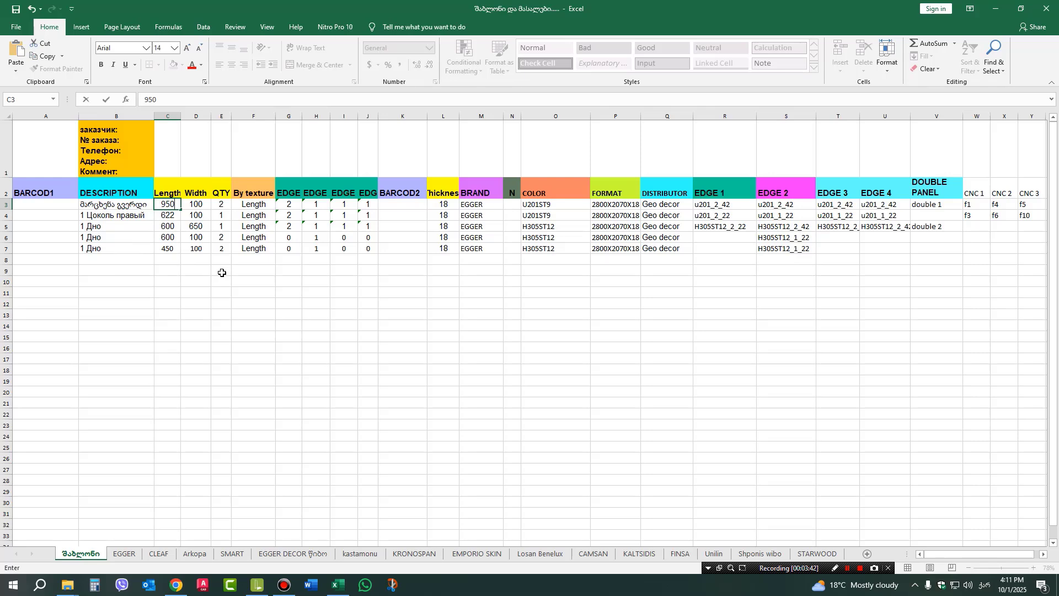
key(Tab)
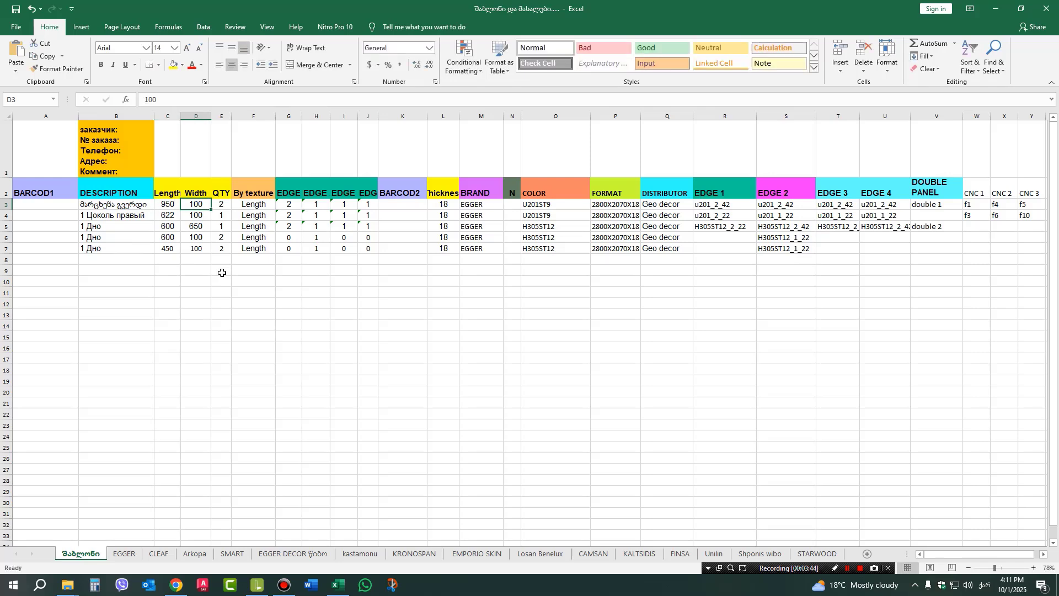
text(650)
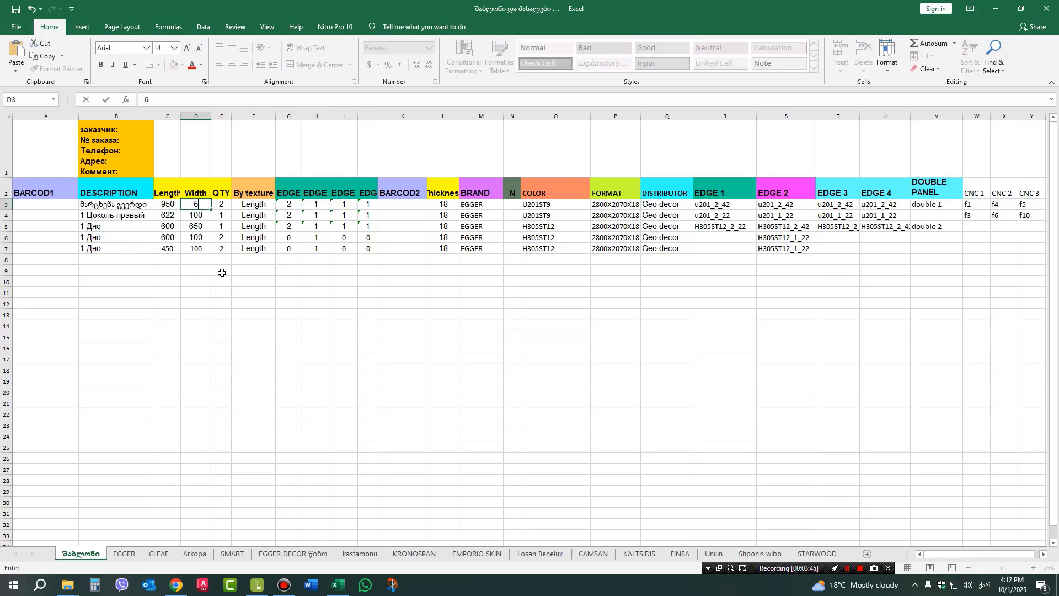
click(229, 206)
text(1)
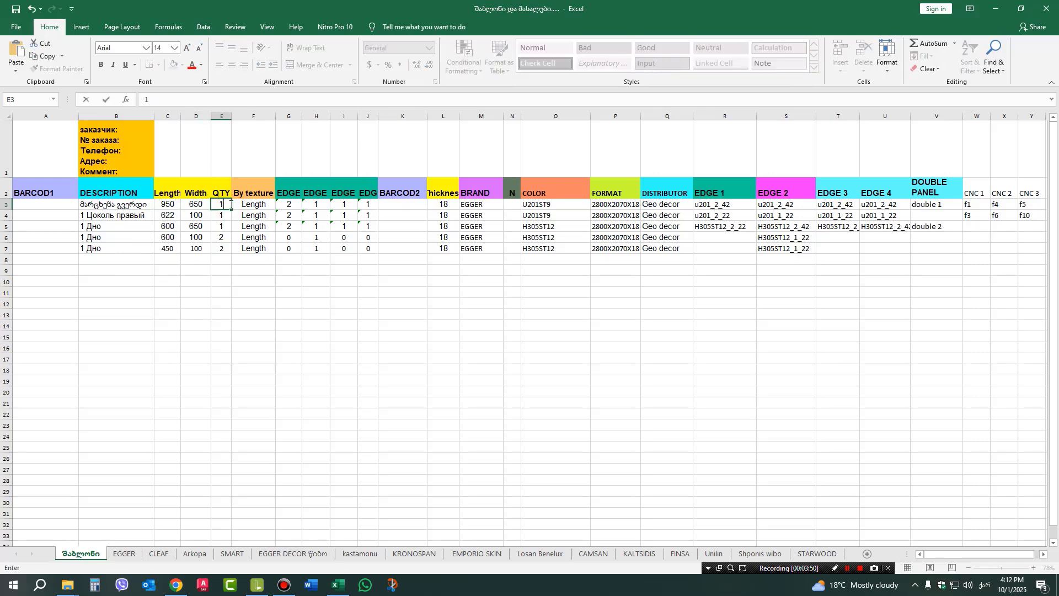
click(186, 315)
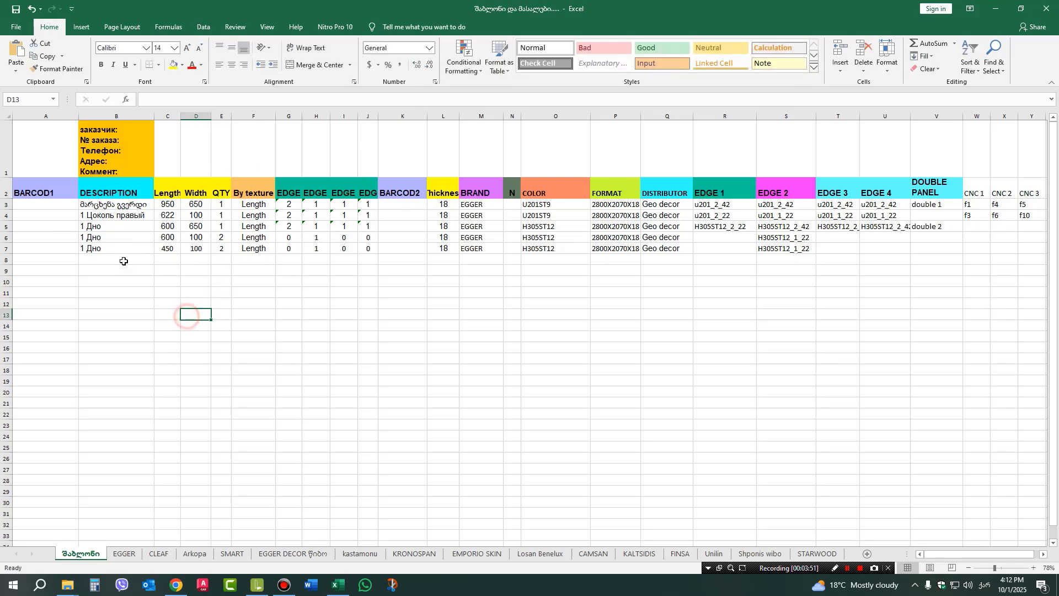
- Copy the description from B3 down to B4 and change its first word so it reads "მარჯვენა გვერდი"
click(106, 203)
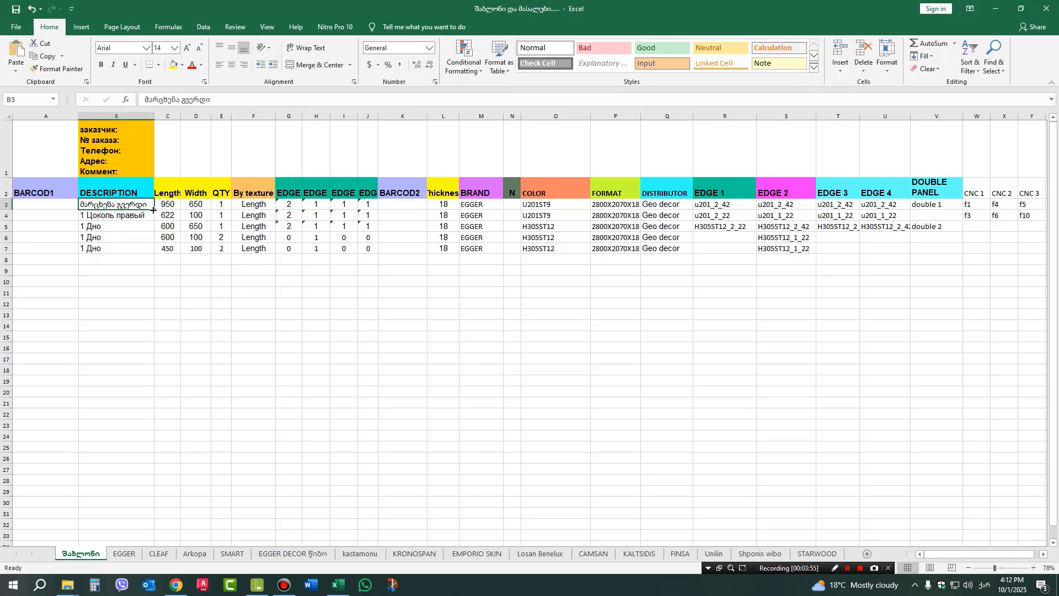
drag(154, 210, 80, 215)
double_click(96, 215)
click(111, 215)
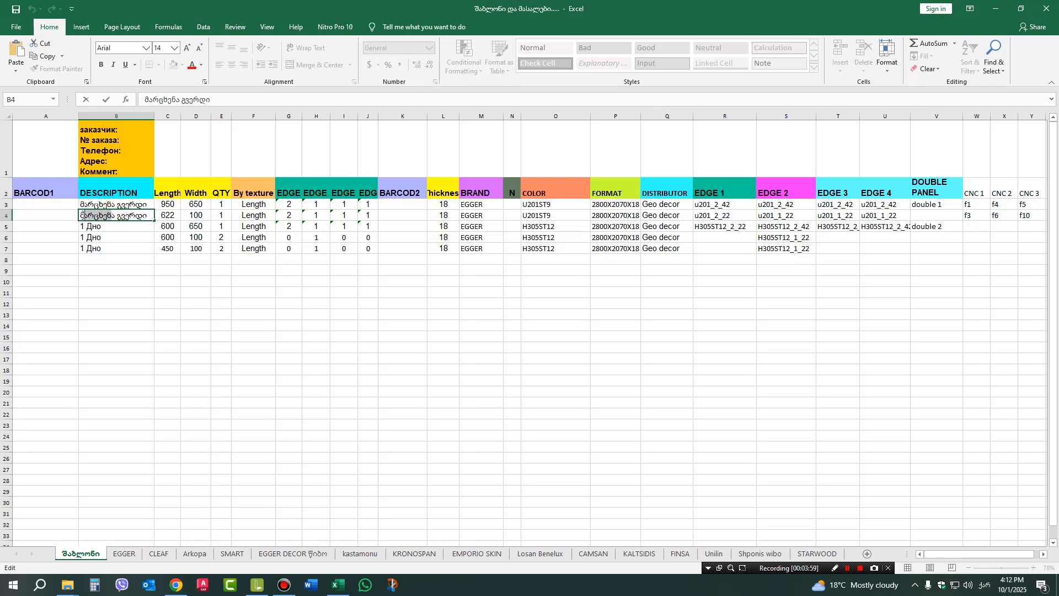
text(მა)
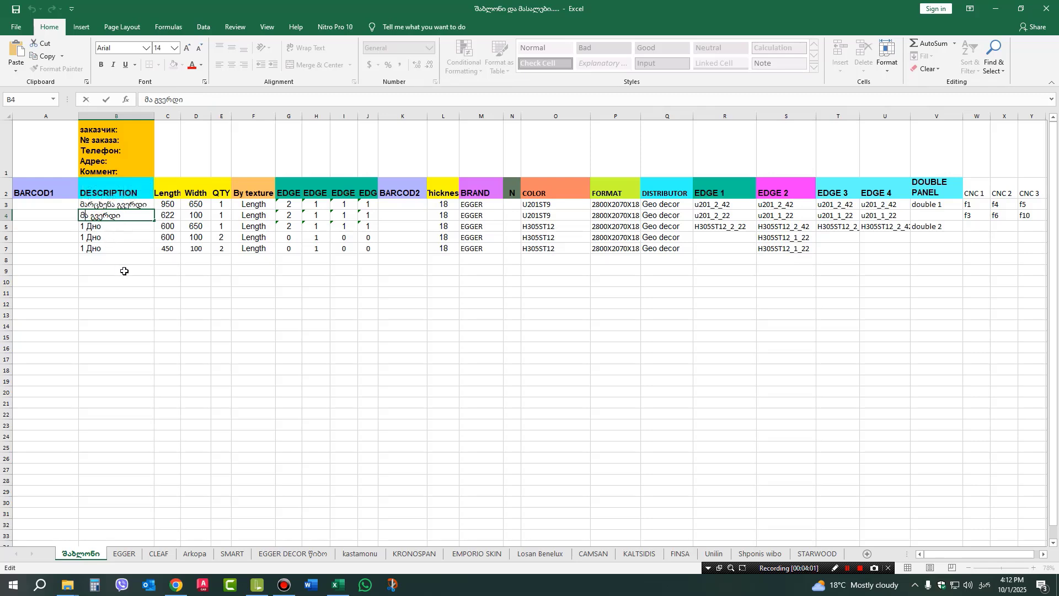
text(რა)
text(ჯვე)
text(ნ)
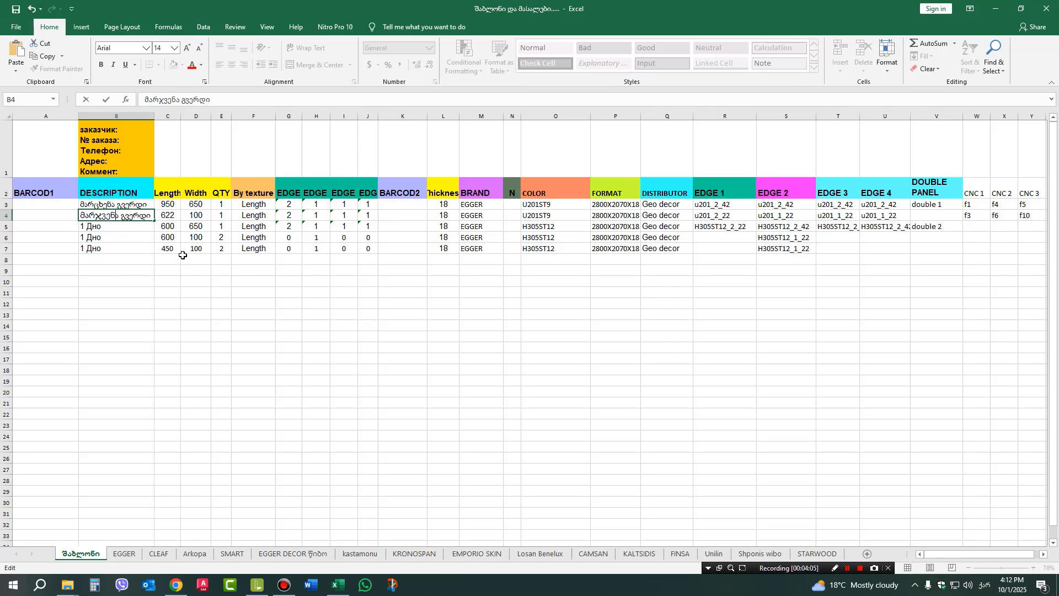
click(165, 289)
- Set the second part's length to 950 and width to 650 in row 4
click(169, 216)
text(950)
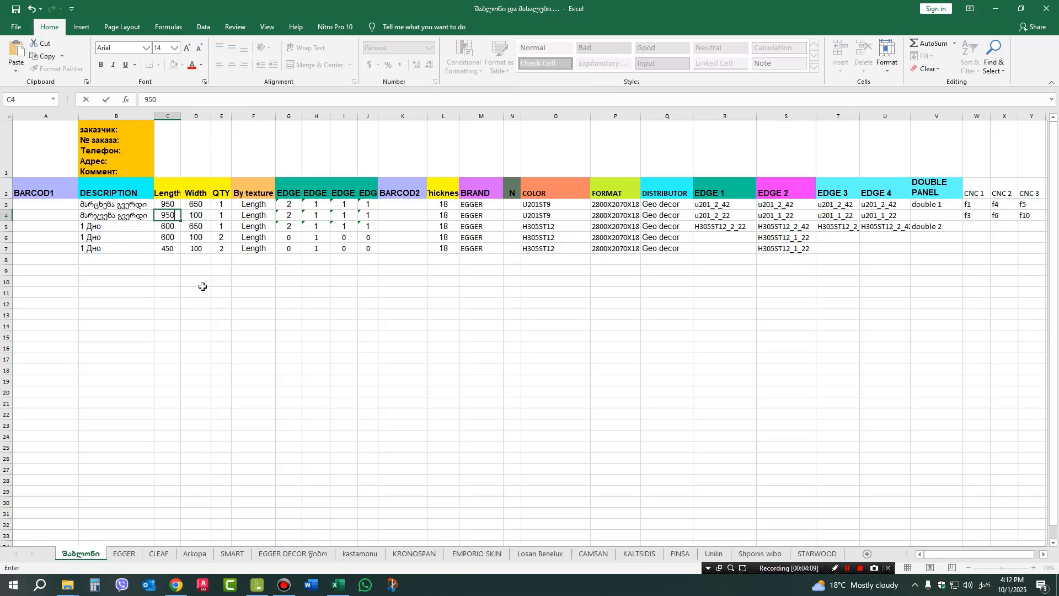
click(196, 218)
text(6)
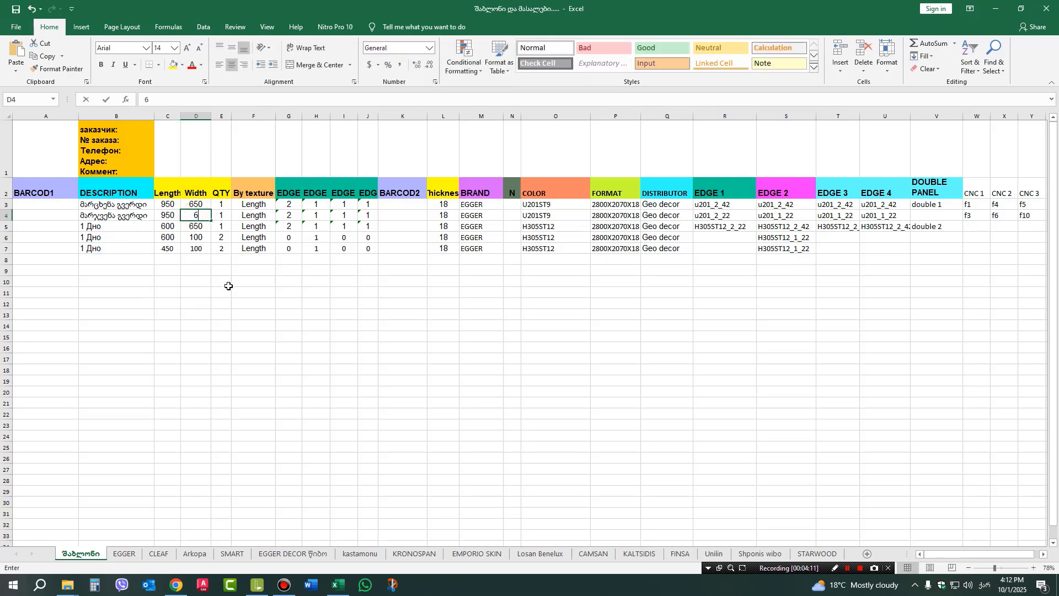
text(50)
click(191, 344)
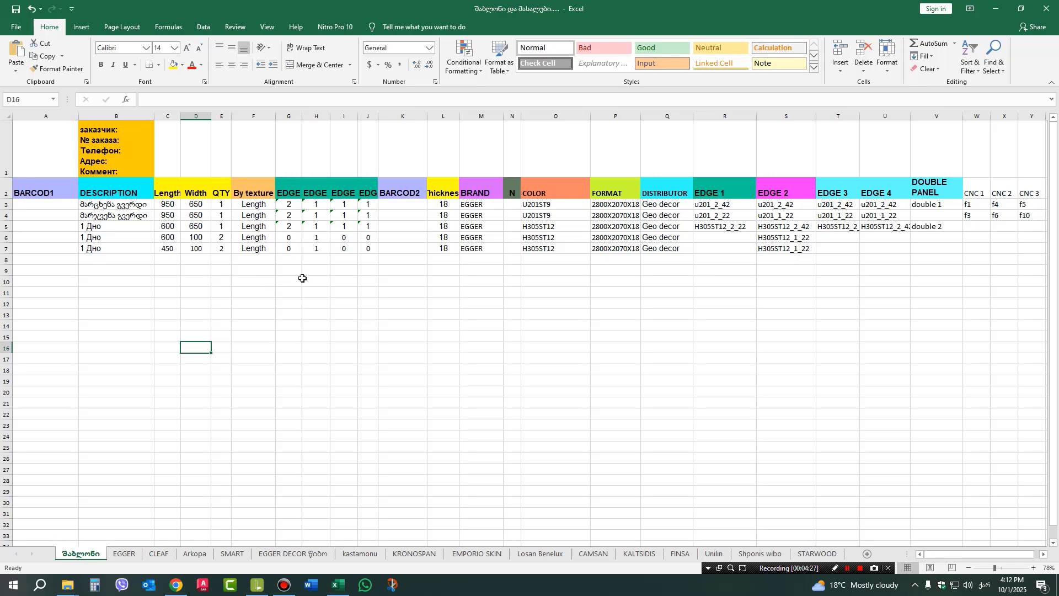
- Check the edge values of the first two parts in columns G to J
click(283, 206)
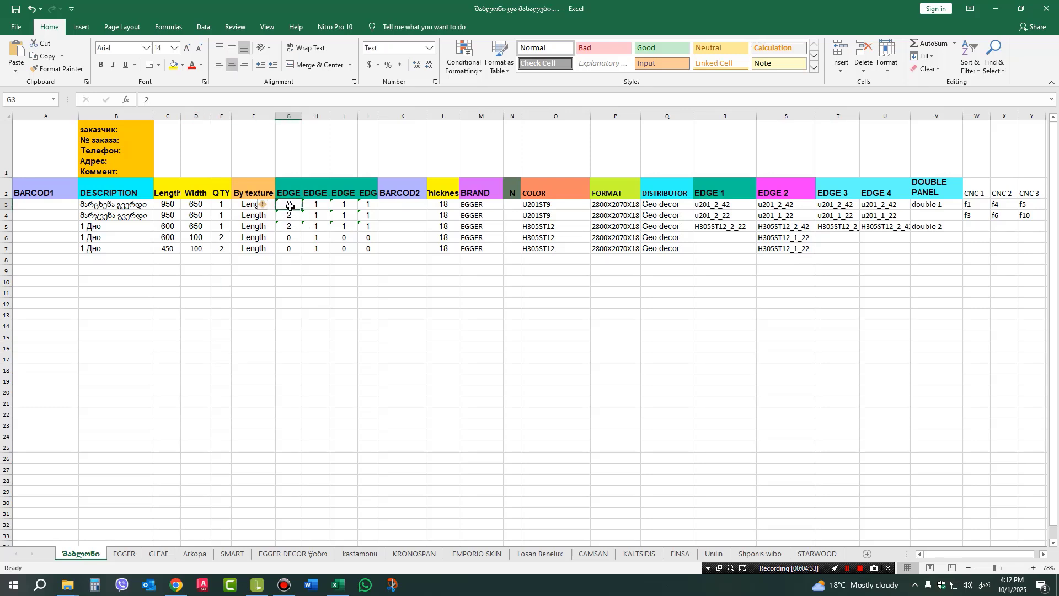
click(288, 215)
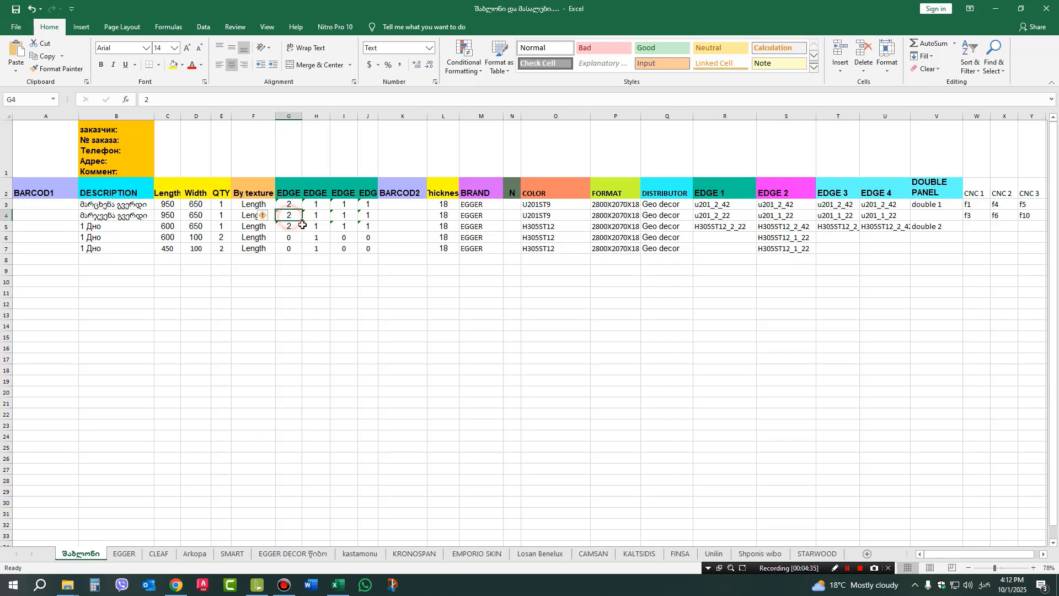
click(316, 206)
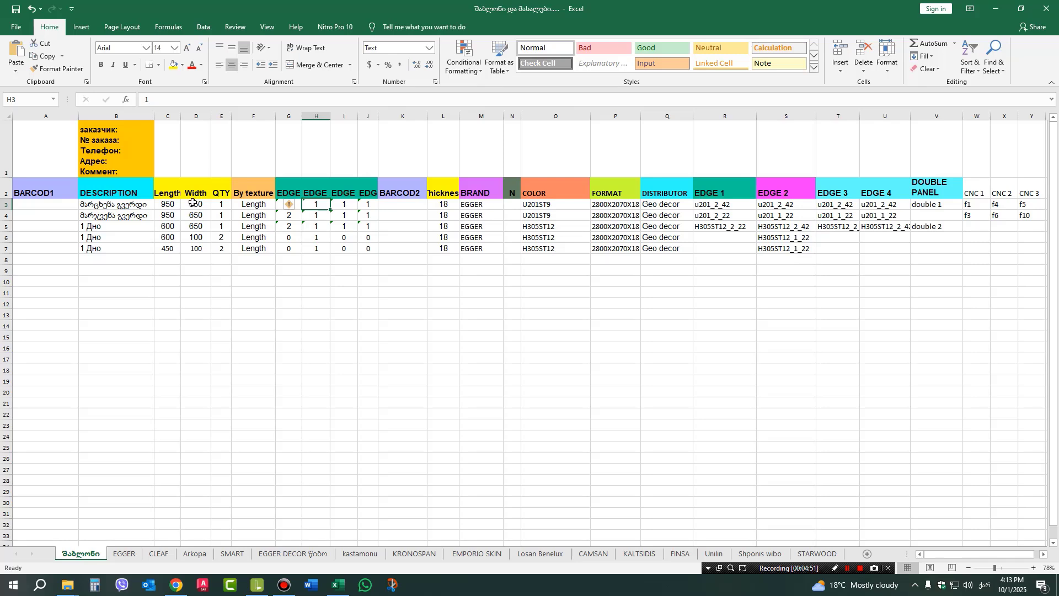
click(342, 208)
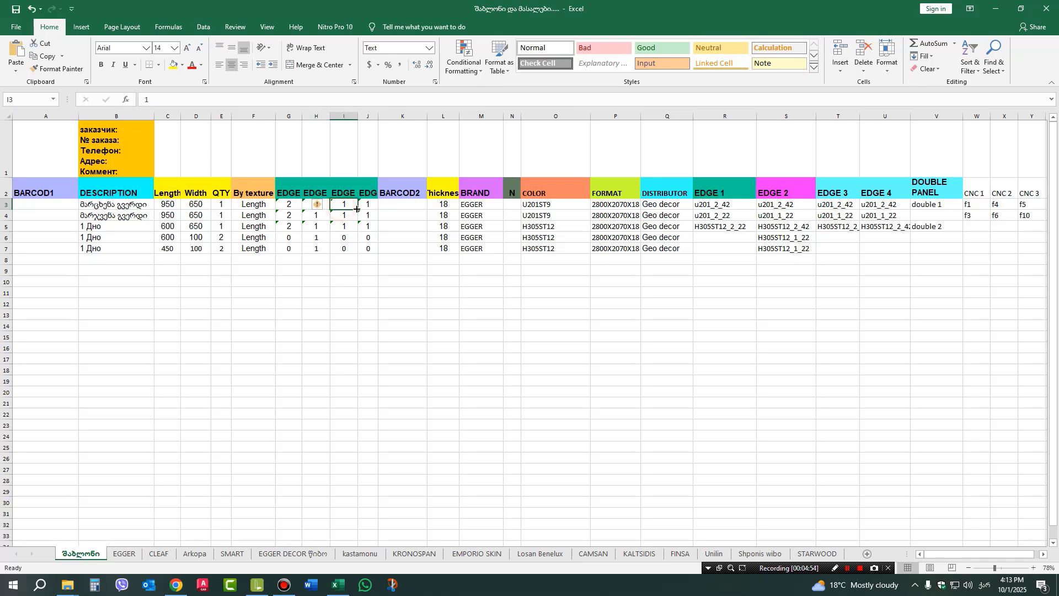
click(366, 206)
click(347, 208)
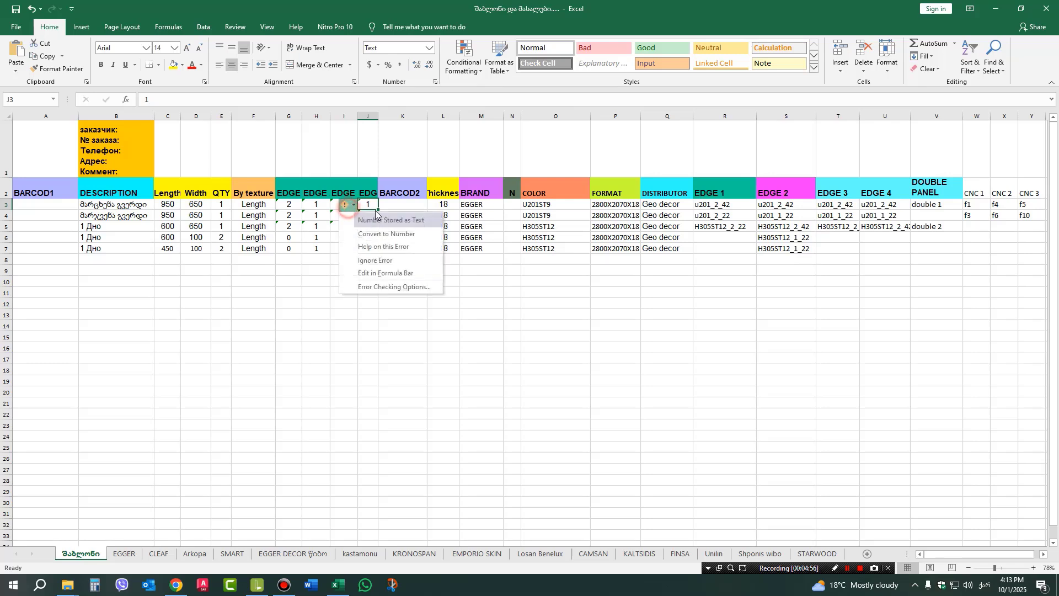
click(369, 205)
click(381, 304)
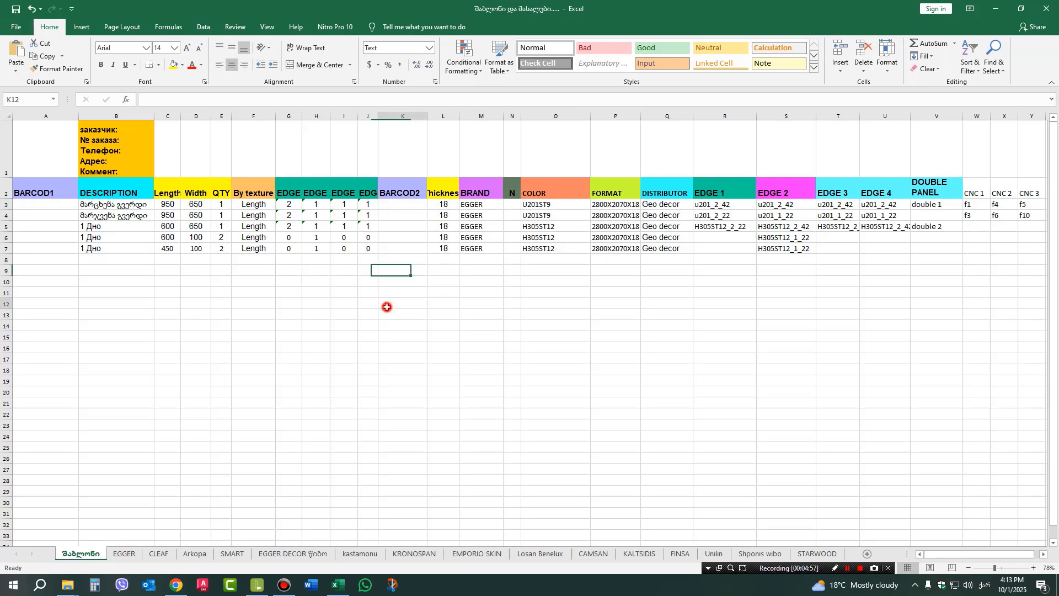
click(293, 205)
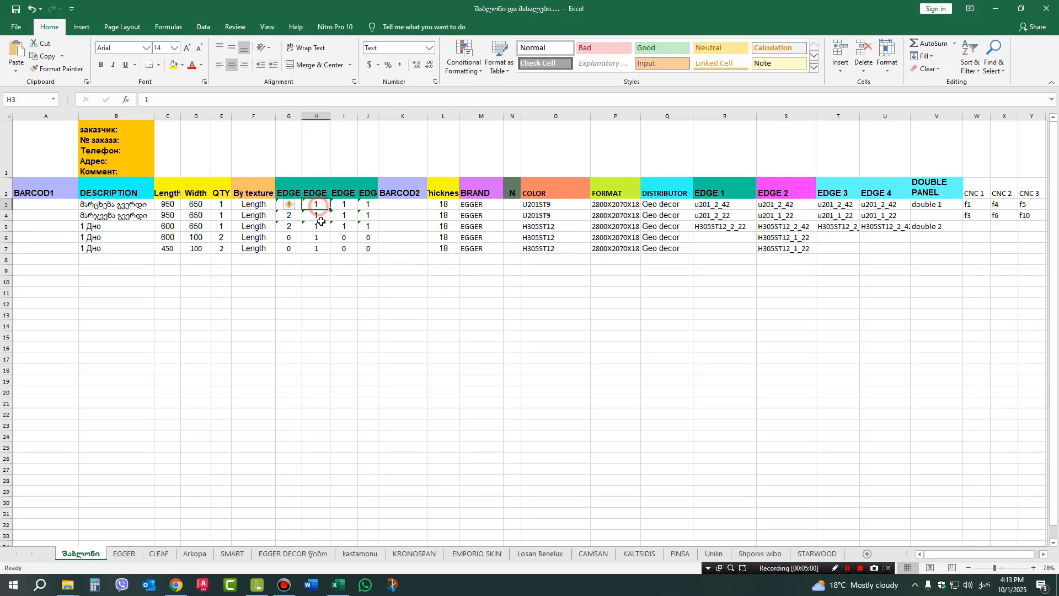
click(320, 291)
- Set the first part's edge values to 1 in G3 and 4 in H3
click(289, 207)
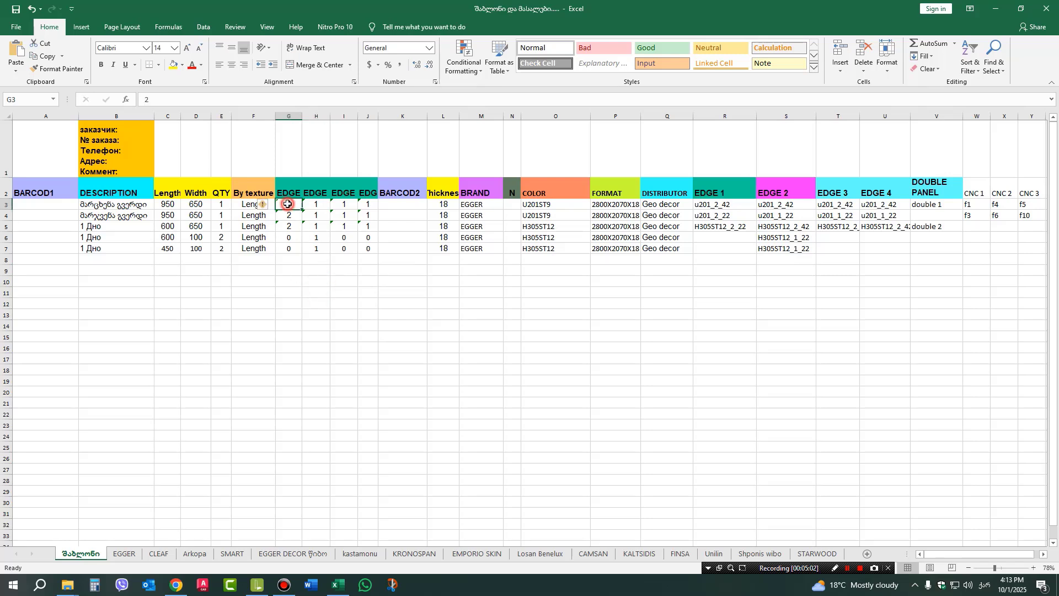
text(1)
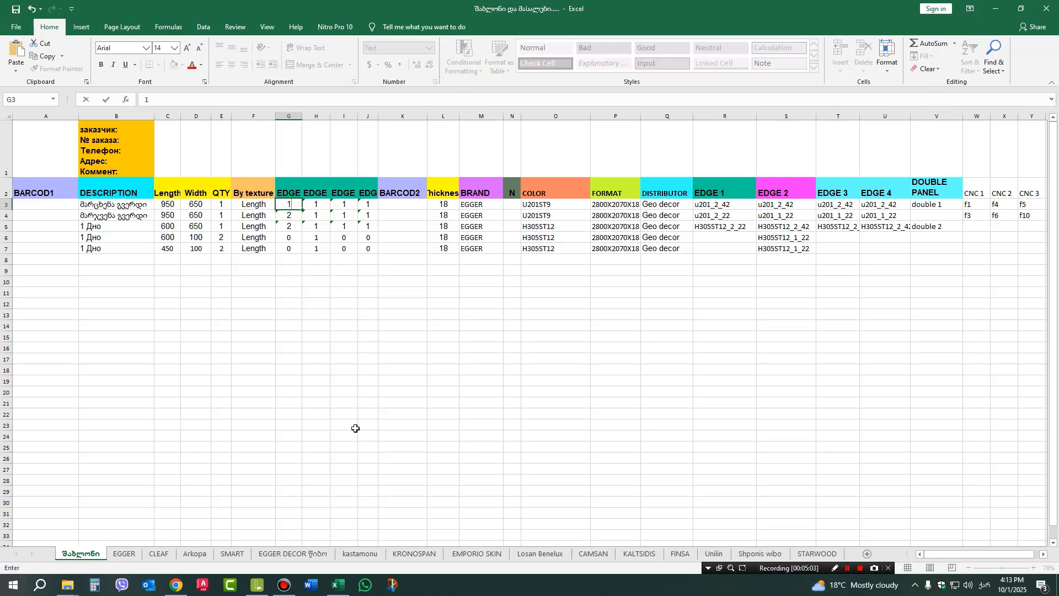
click(315, 205)
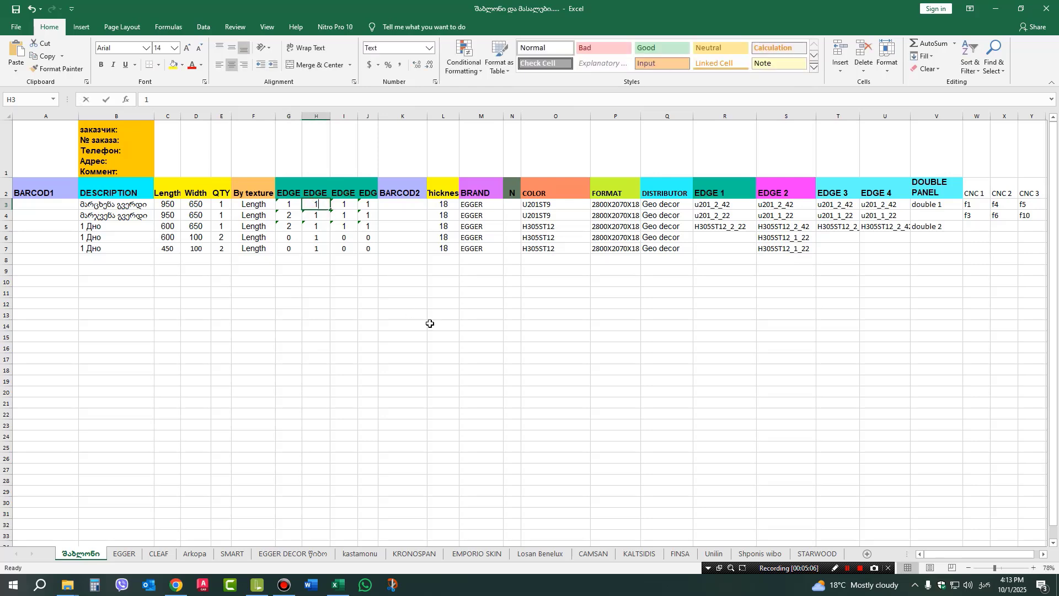
text(04)
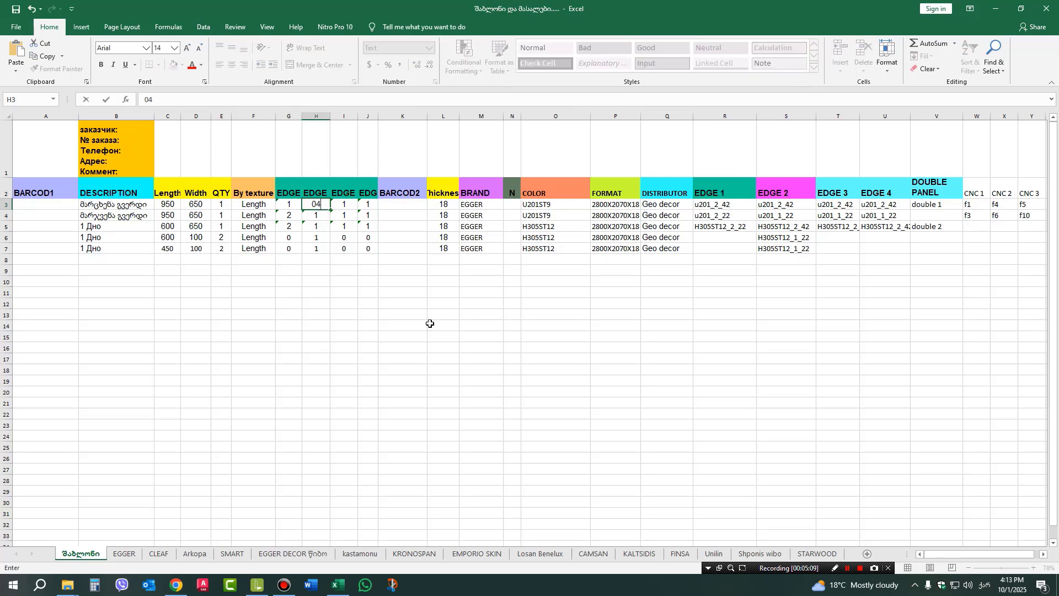
key(BackSpace)
key(BackSpace)
click(312, 272)
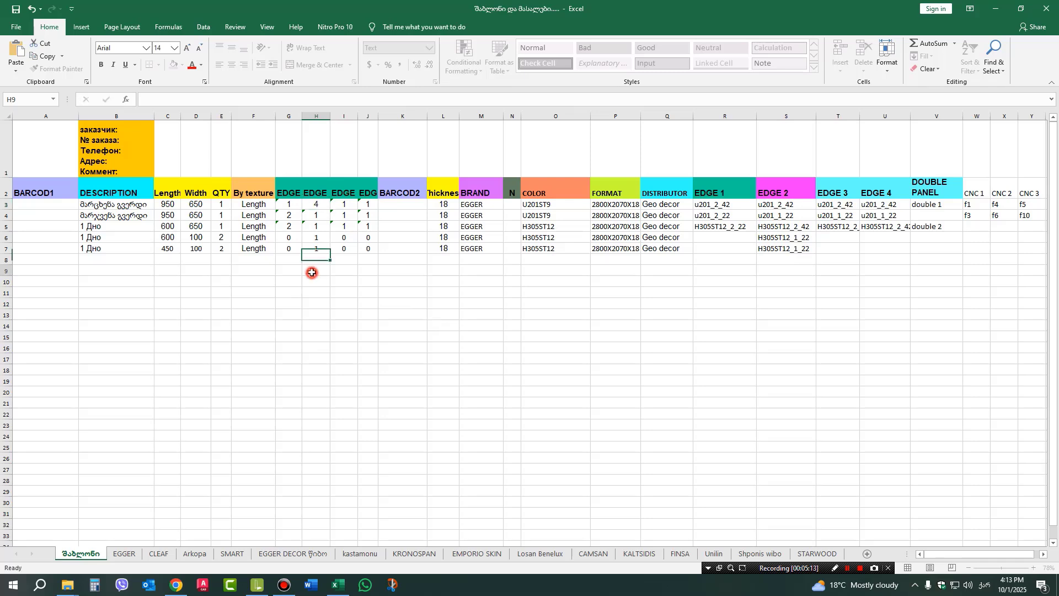
- Set the first part's remaining two edge values, I3 and J3, to 4 each
click(344, 206)
text(4)
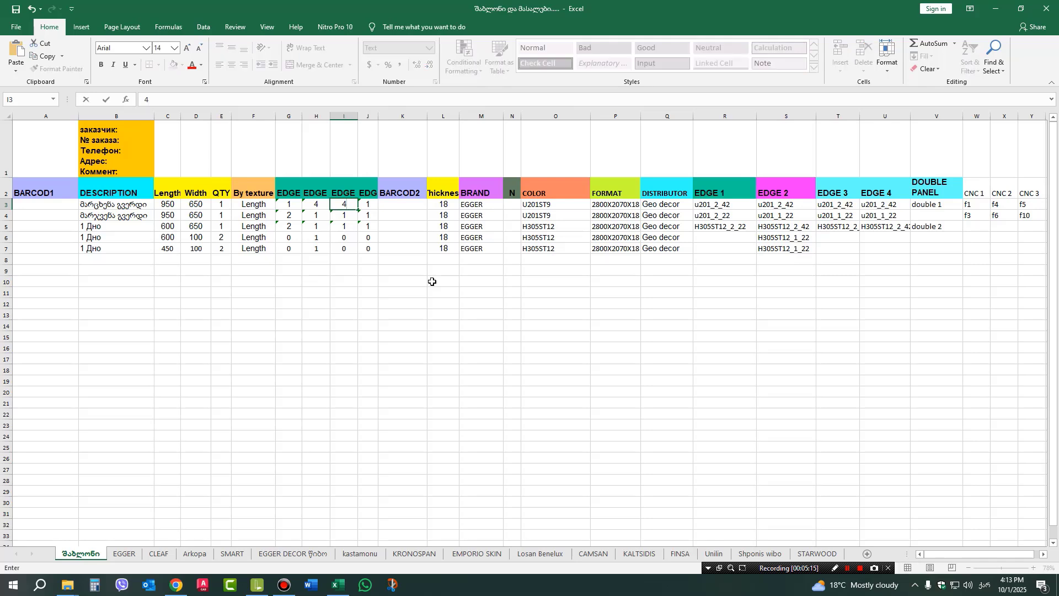
click(312, 312)
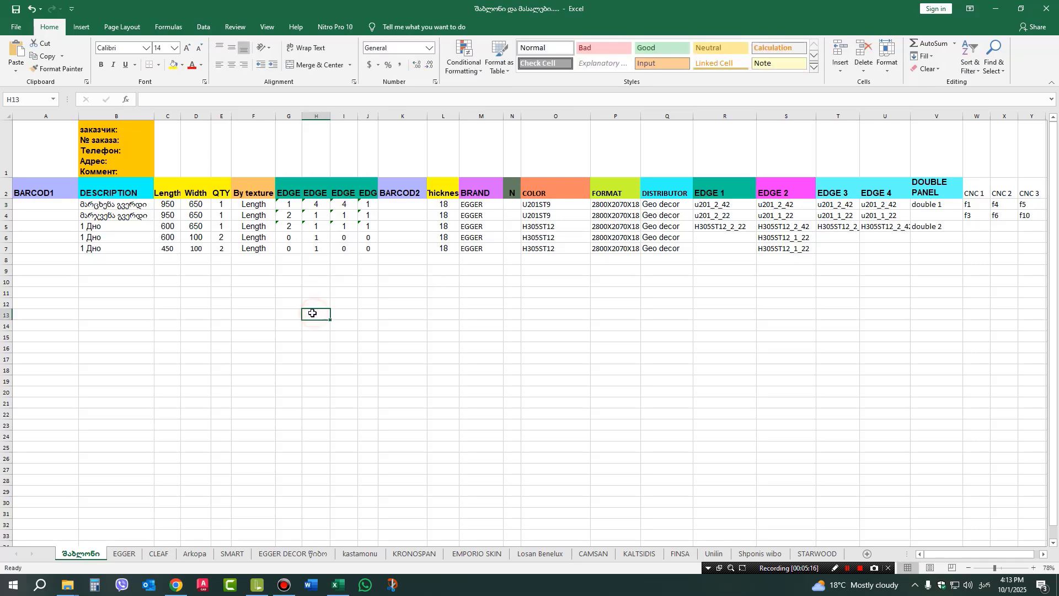
click(370, 204)
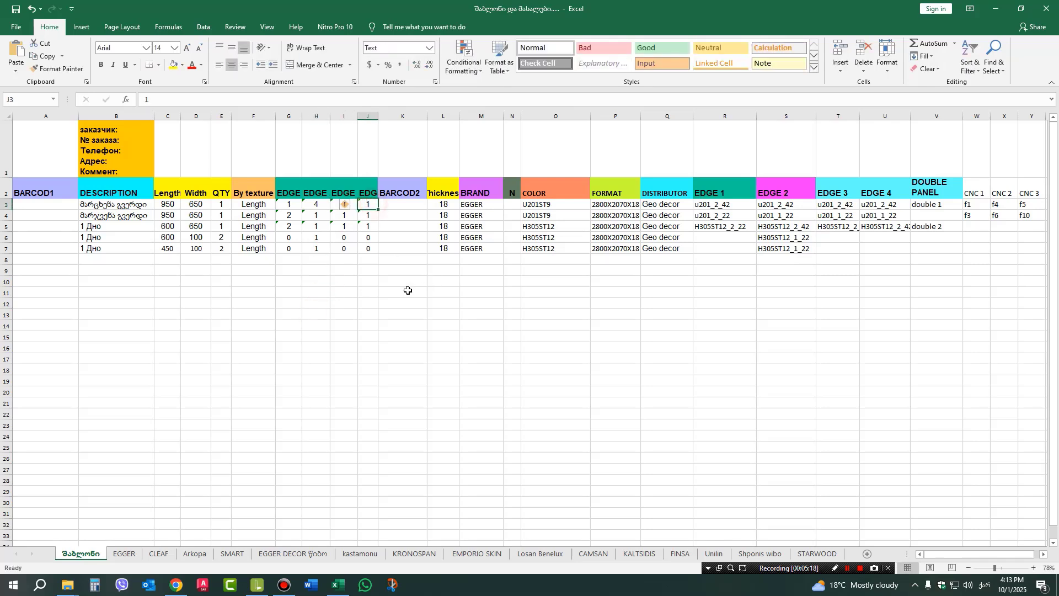
text(4)
click(433, 204)
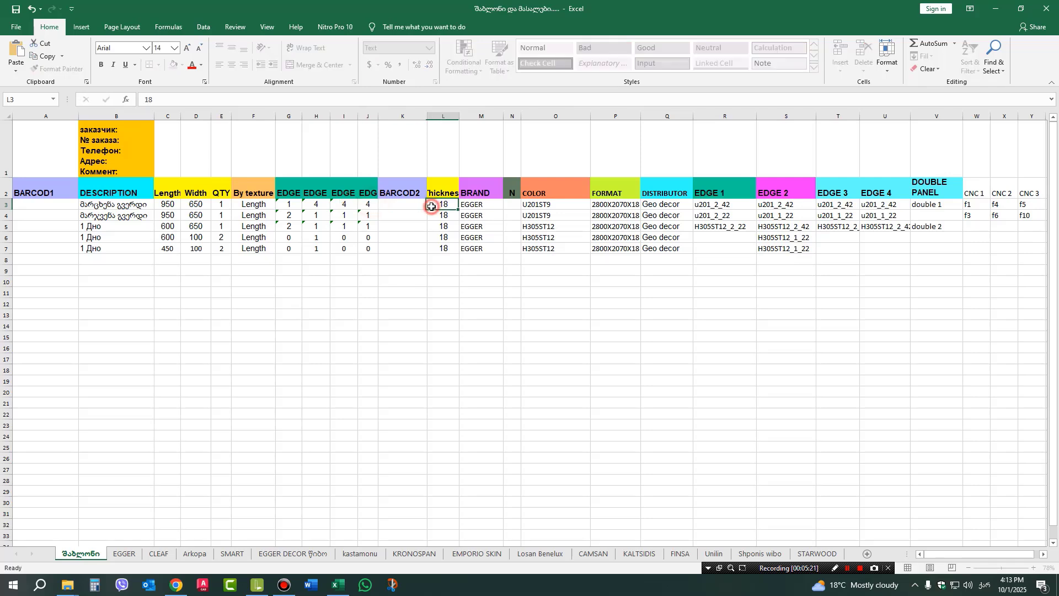
- Set the second part's first edge value in G4 to 1
click(291, 216)
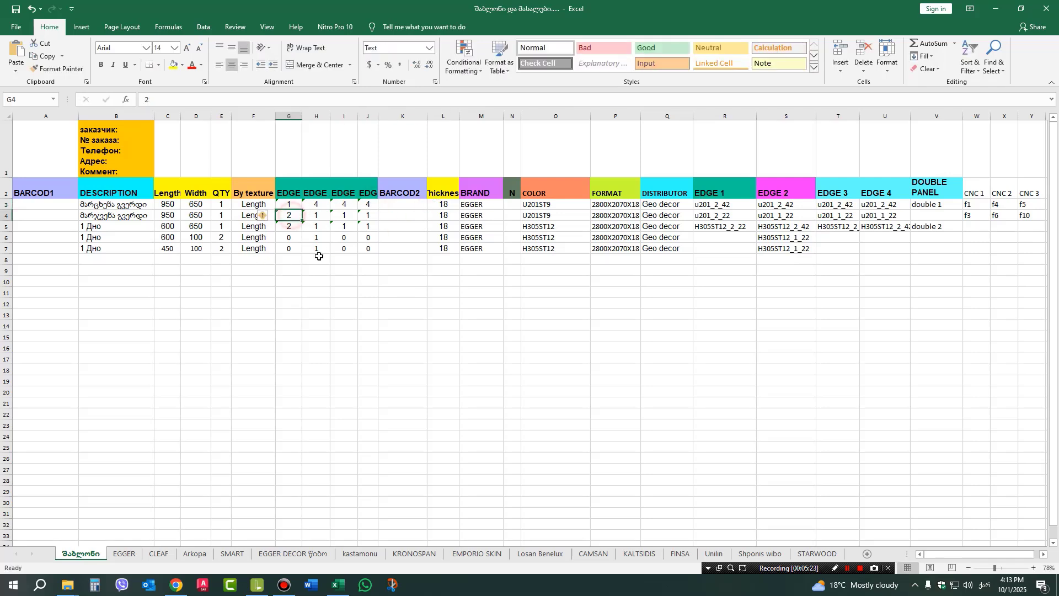
text(1)
click(319, 217)
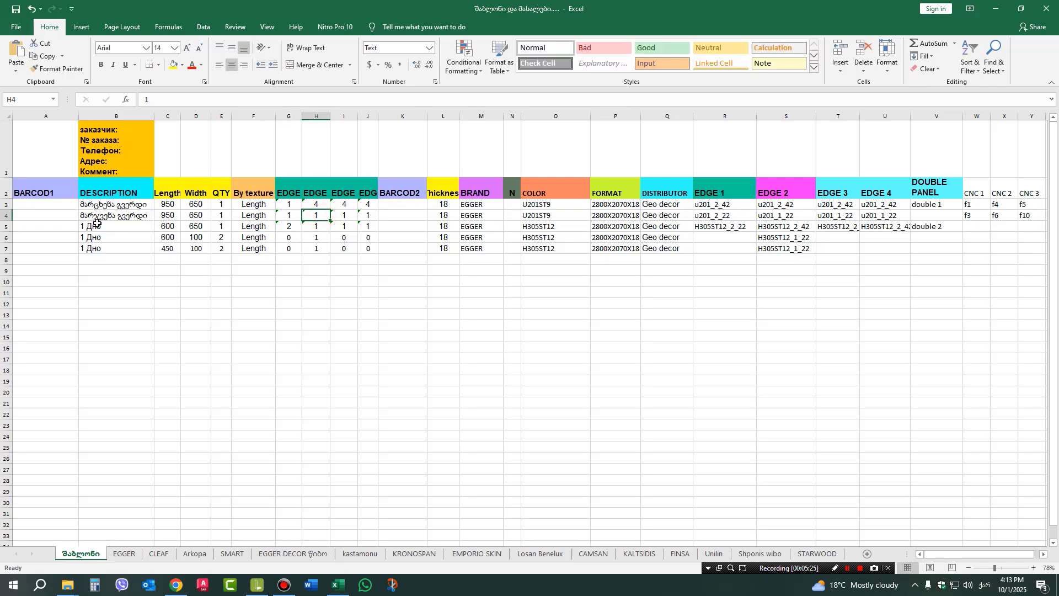
- Clear the contents of the leftover sample parts in rows 5 to 7, from the DESCRIPTION column through the CNC 3 column
click(83, 225)
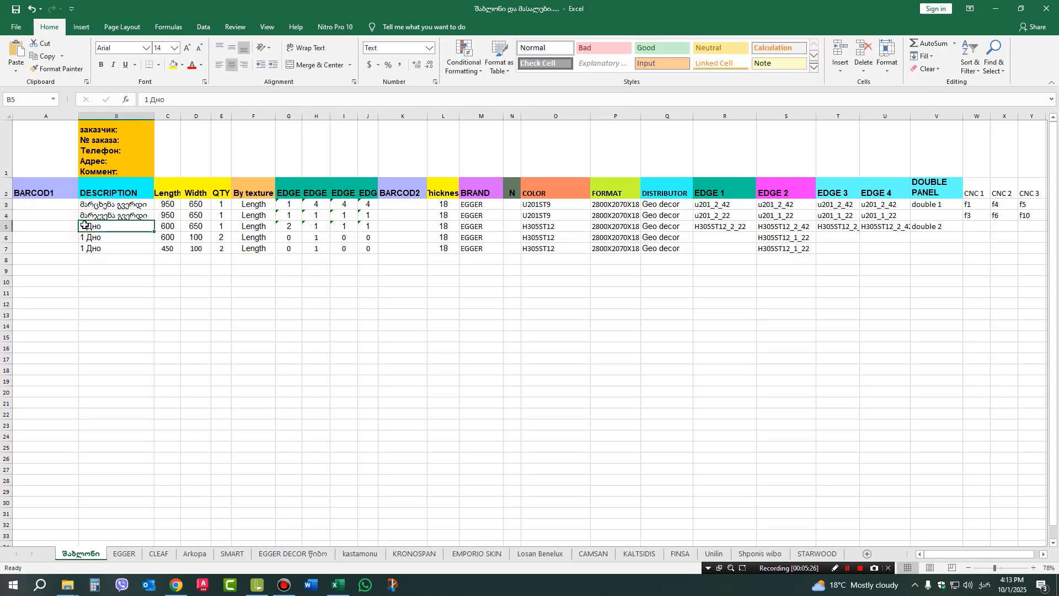
drag(153, 234, 1025, 245)
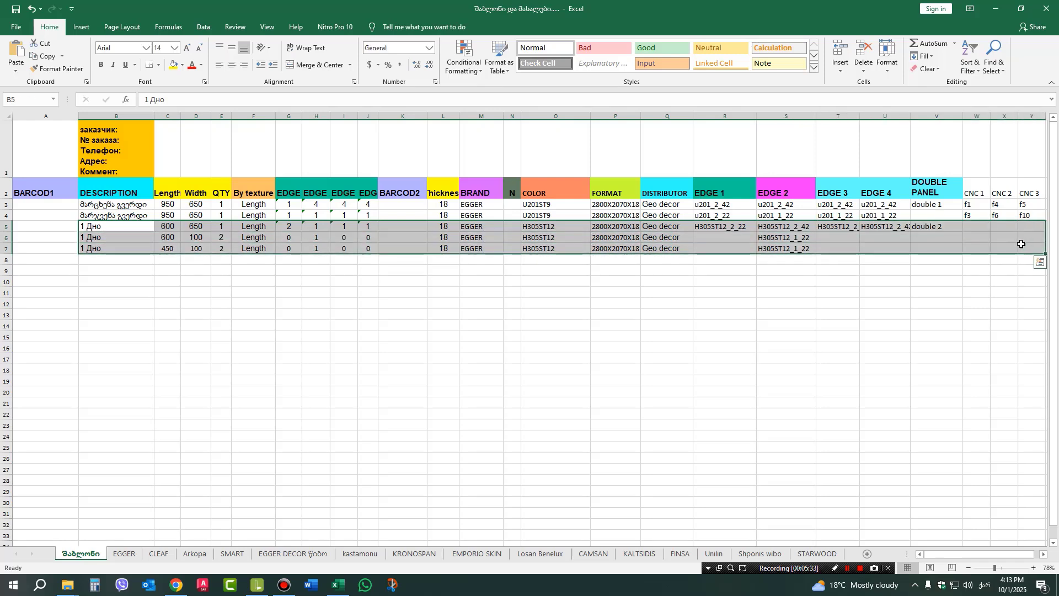
key(Delete)
click(177, 284)
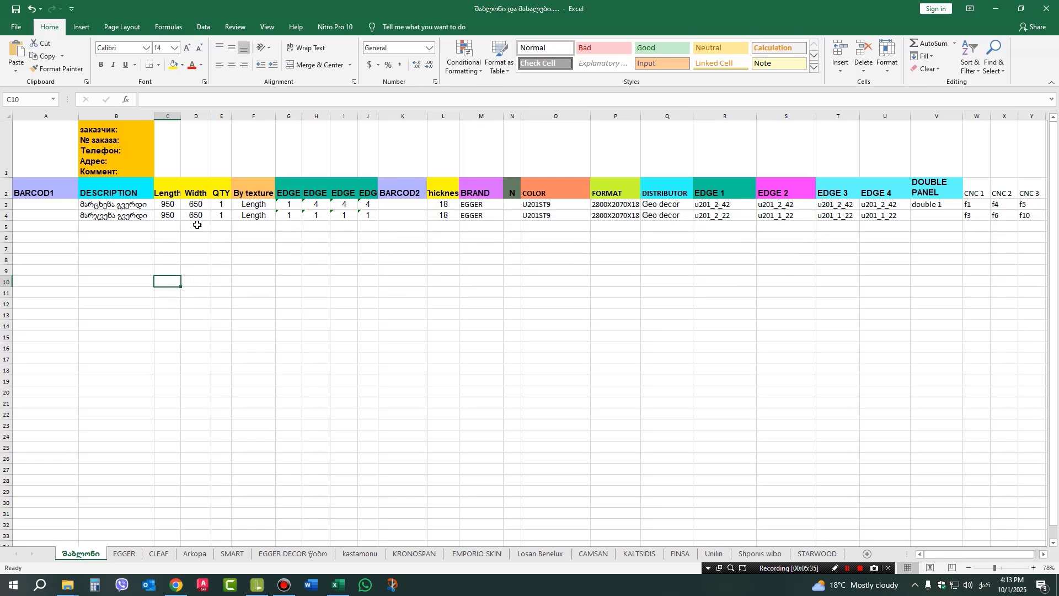
- Set the second part's remaining edge values in H4, I4 and J4 to 4 each
click(319, 217)
text(4)
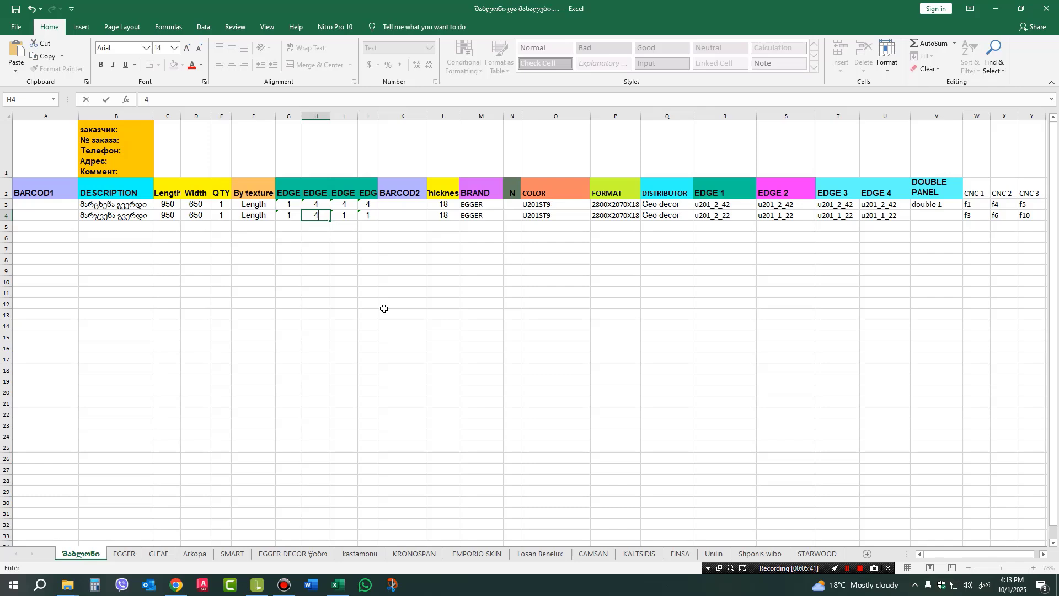
key(Return)
key(Right)
key(Up)
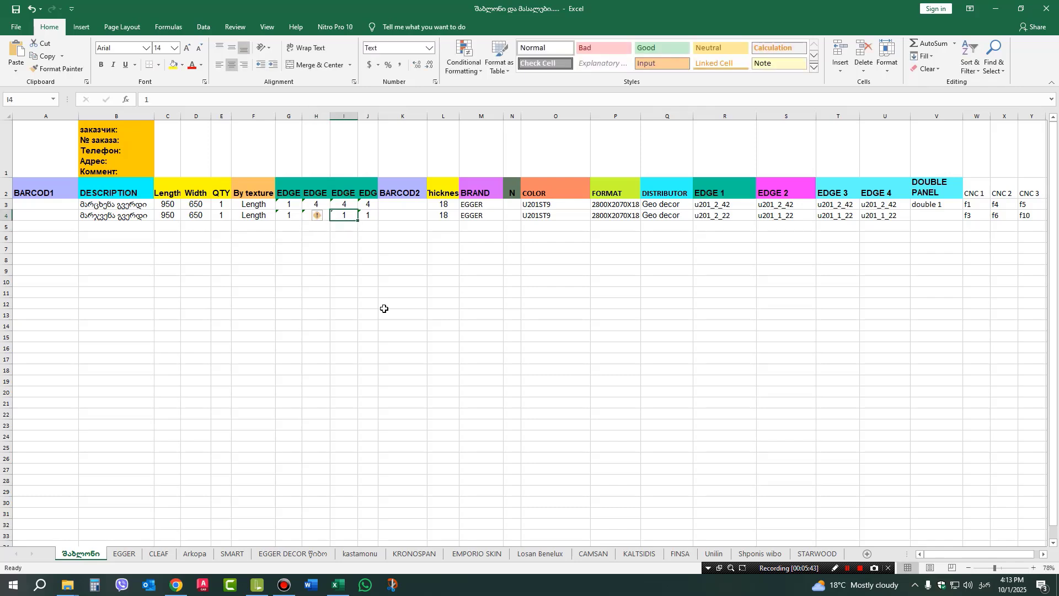
text(4)
key(Right)
text(1)
key(BackSpace)
text(4)
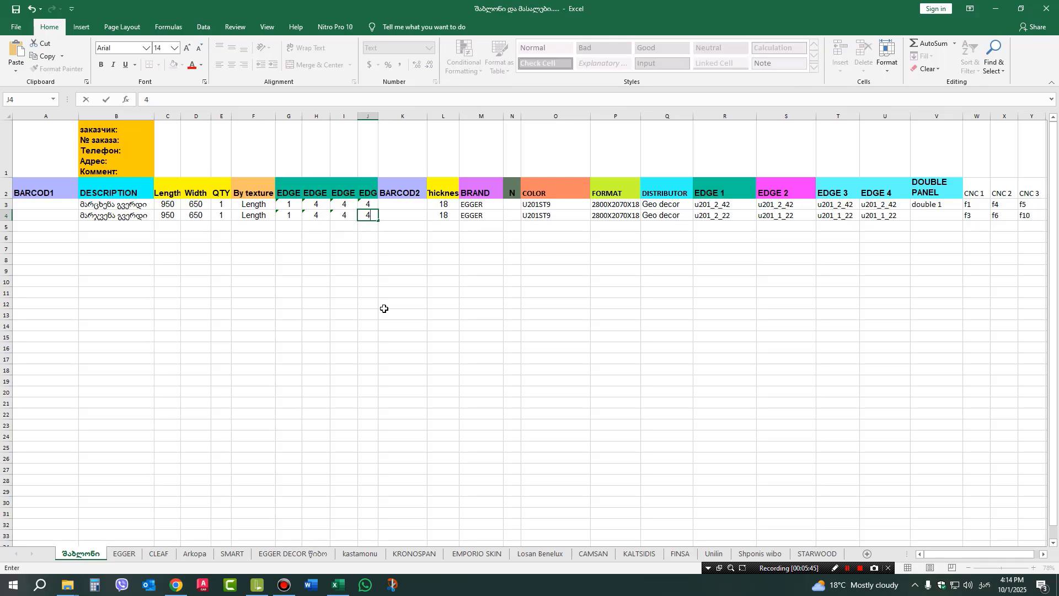
click(381, 305)
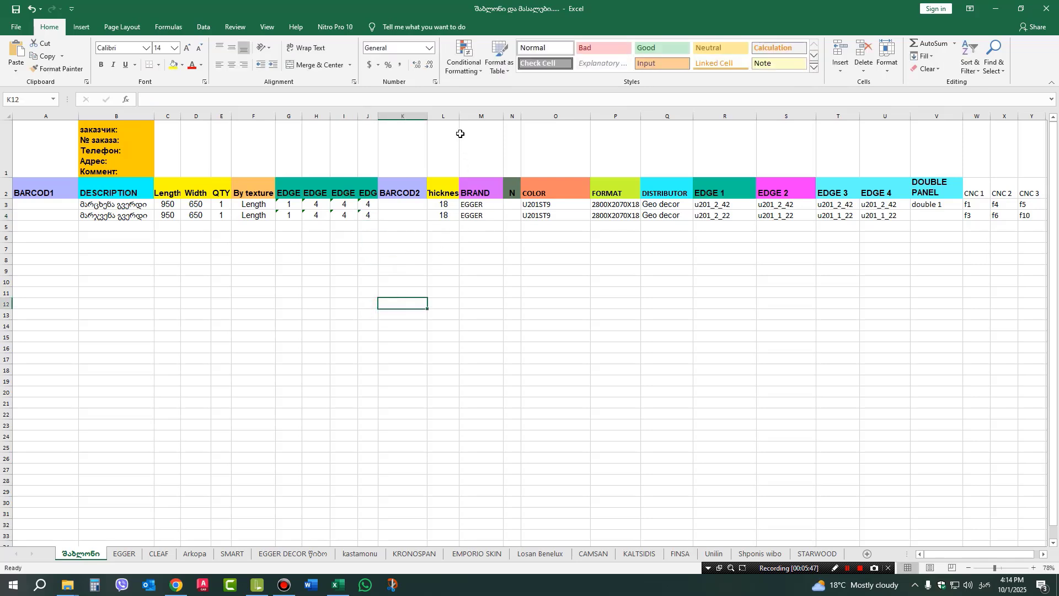
- Widen the Thickness column to fit its heading and check the thickness, brand and distributor entries of both parts
drag(459, 115, 466, 116)
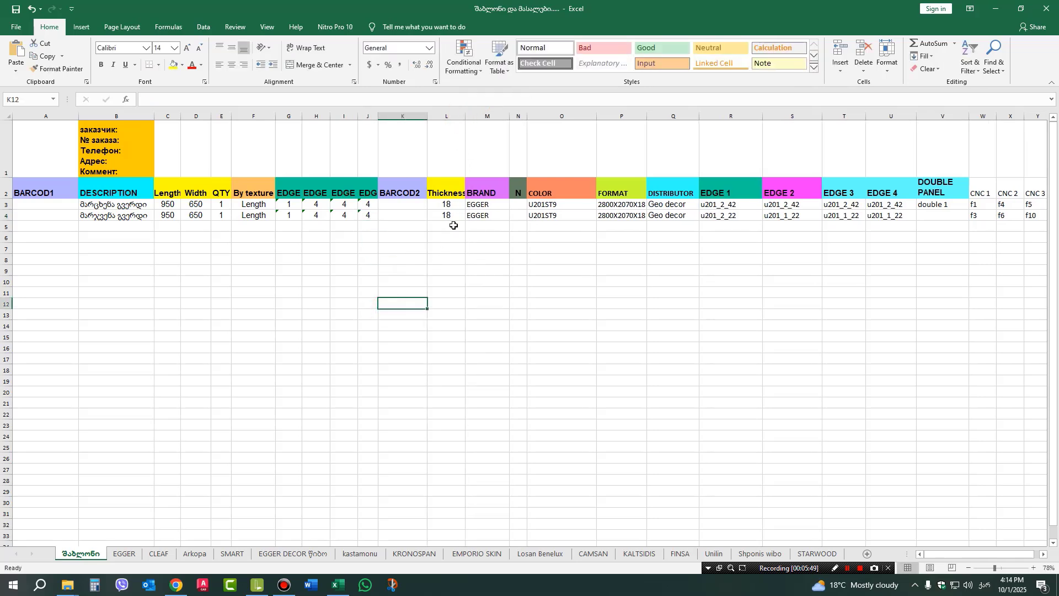
click(445, 205)
click(449, 219)
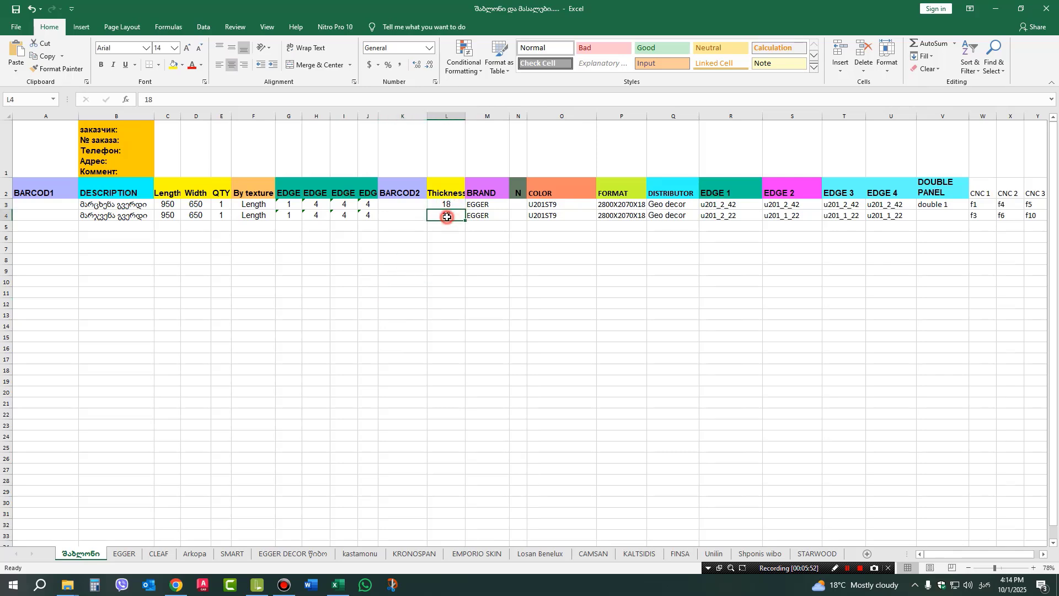
click(451, 216)
click(491, 205)
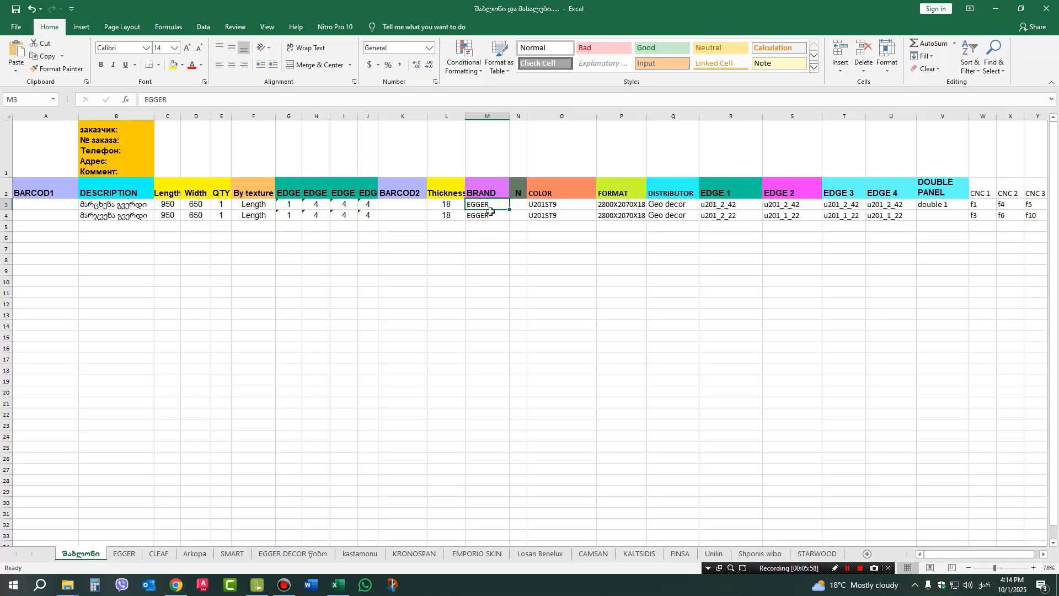
click(475, 218)
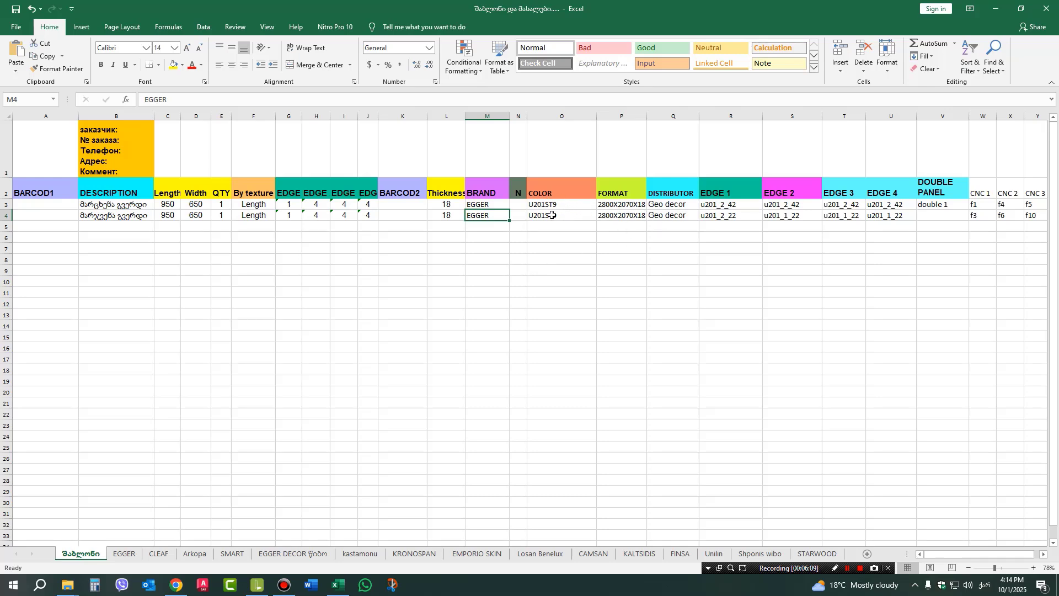
click(663, 204)
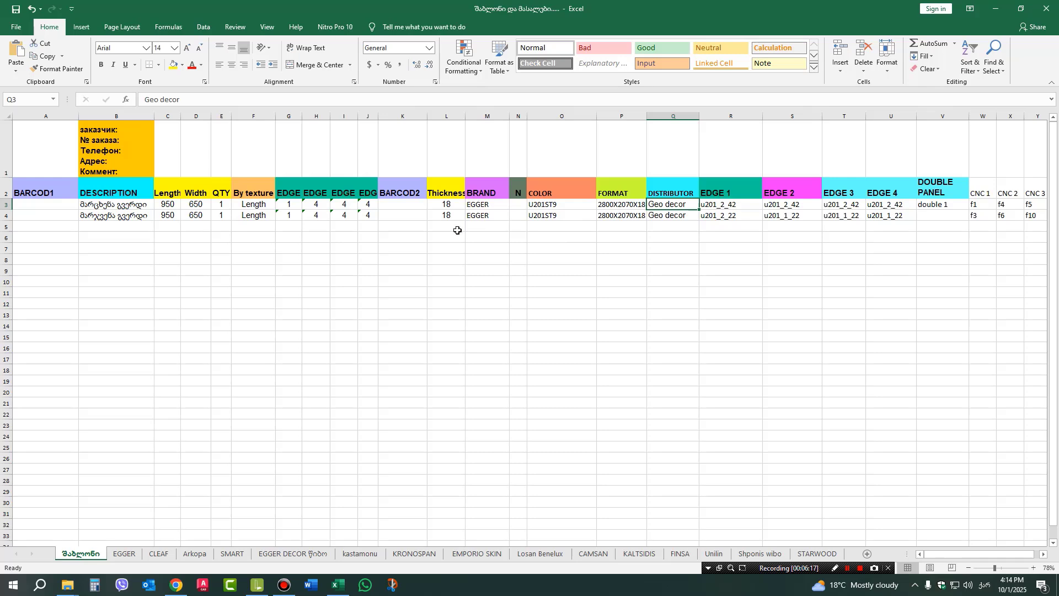
- Copy the brand, colour and format cells of the U608ST9 board, size 2800X2070X18, from row 21 of the EGGER sheet
click(124, 554)
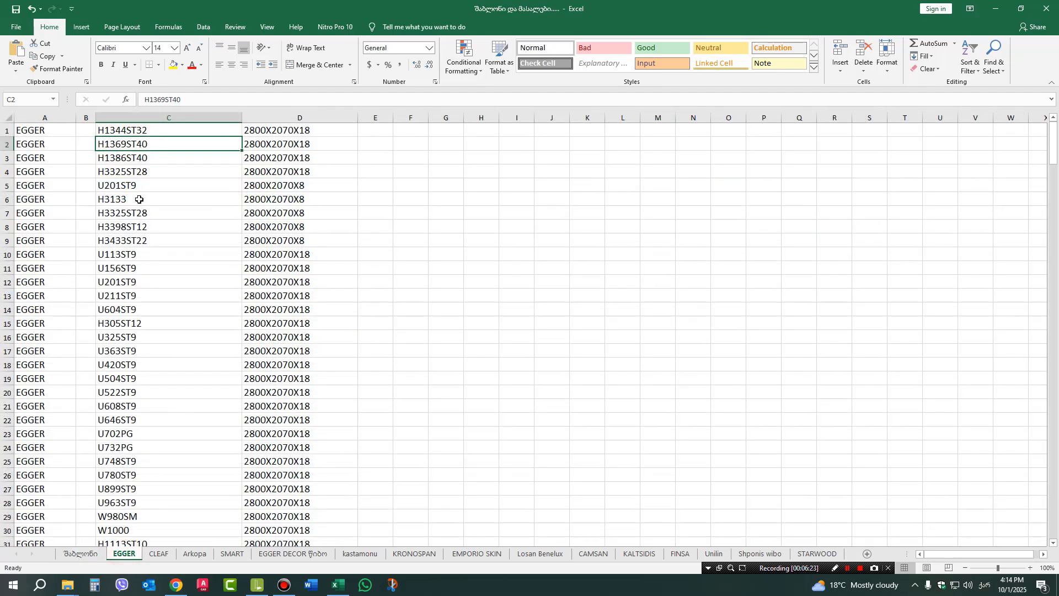
scroll(153, 286, down, 5)
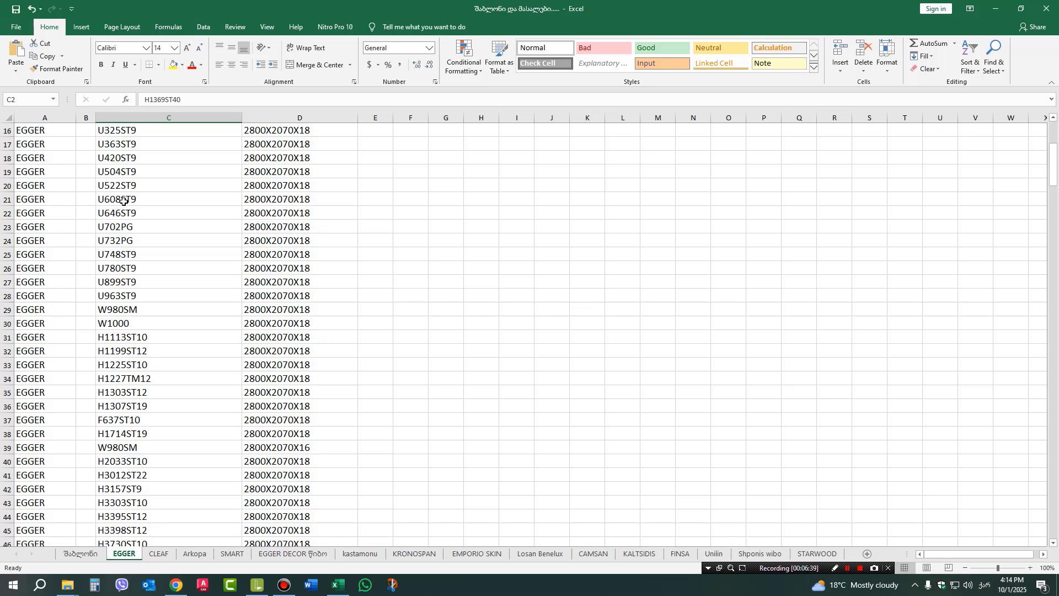
click(293, 200)
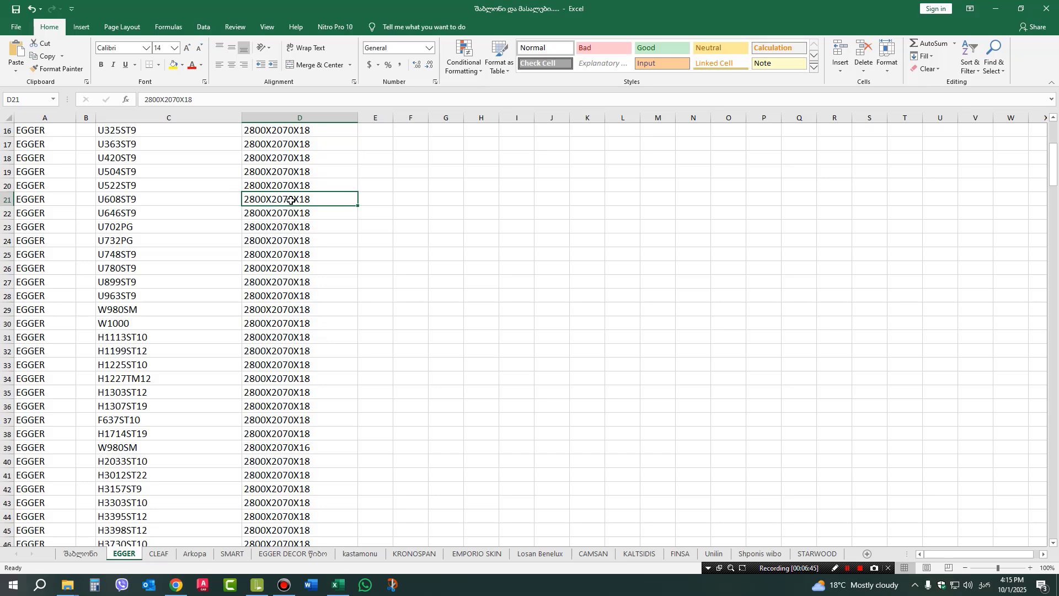
click(23, 199)
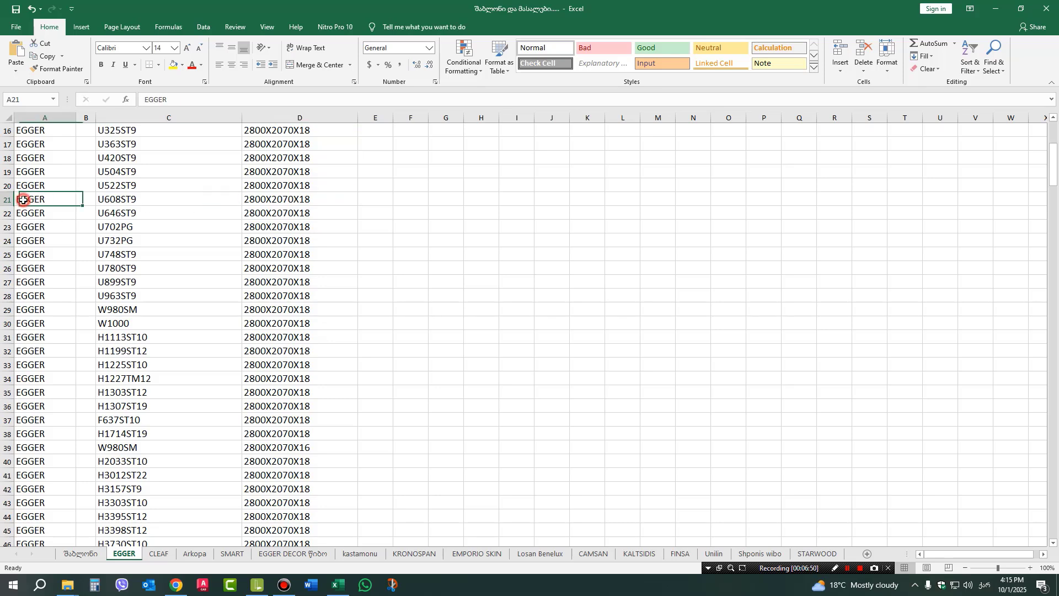
drag(23, 199, 262, 202)
right_click(196, 203)
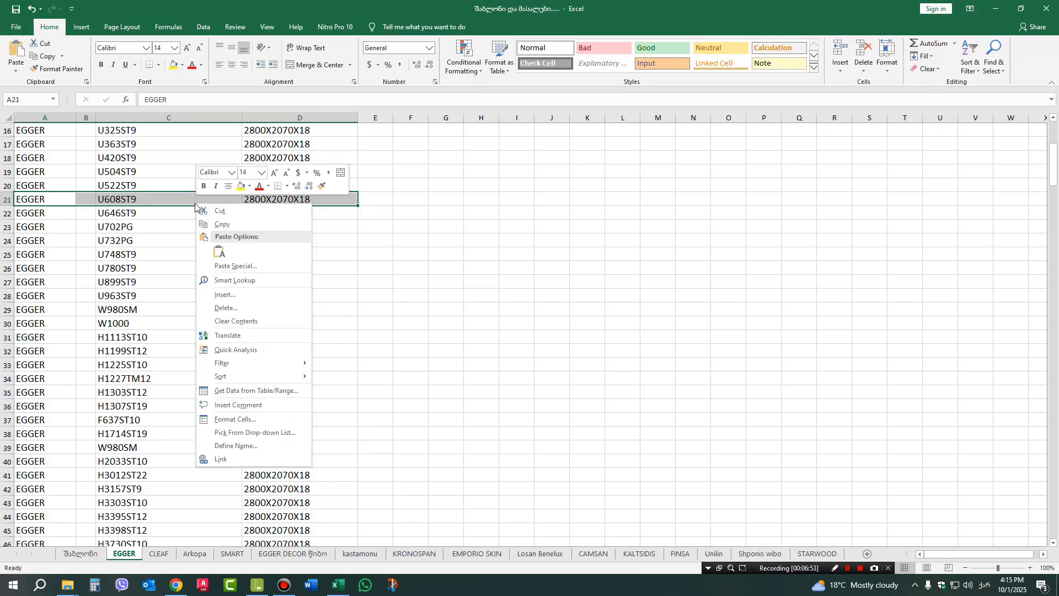
click(233, 225)
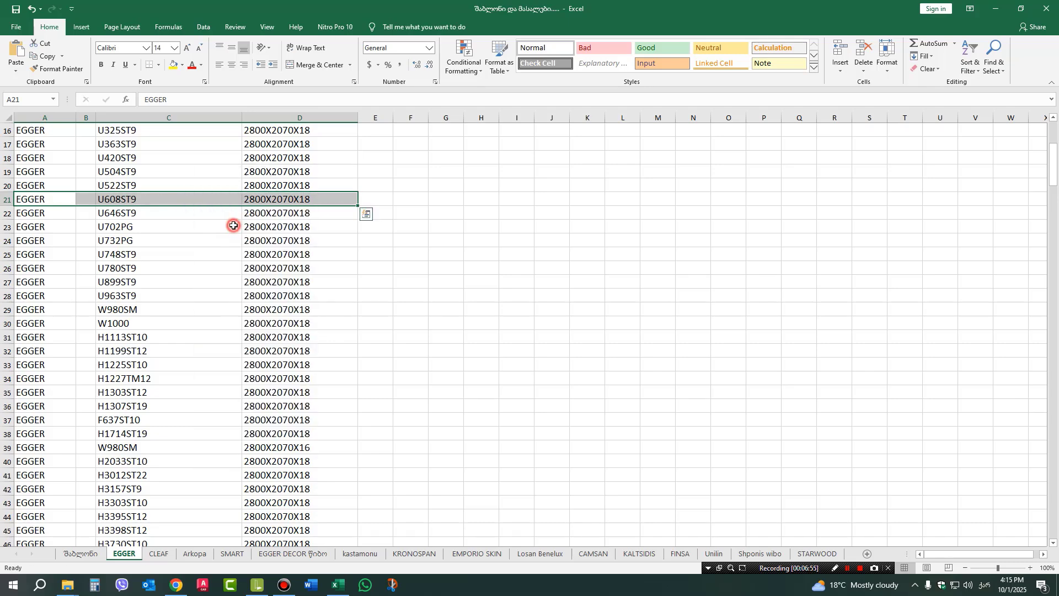
- Paste the copied EGGER U608ST9 board data into the first part's row on the template sheet, starting at BRAND cell M3
click(83, 554)
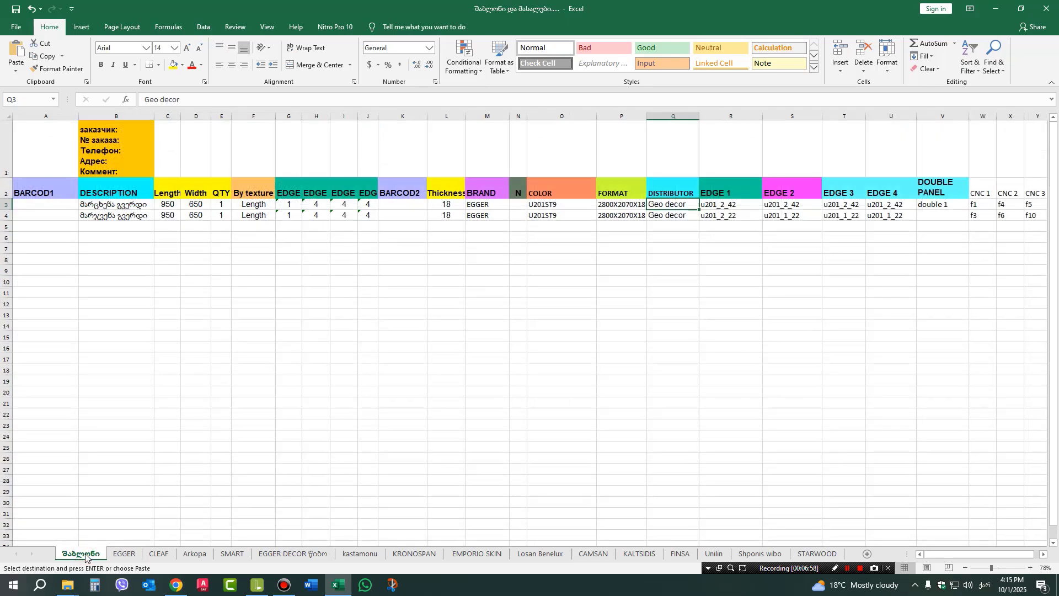
click(481, 205)
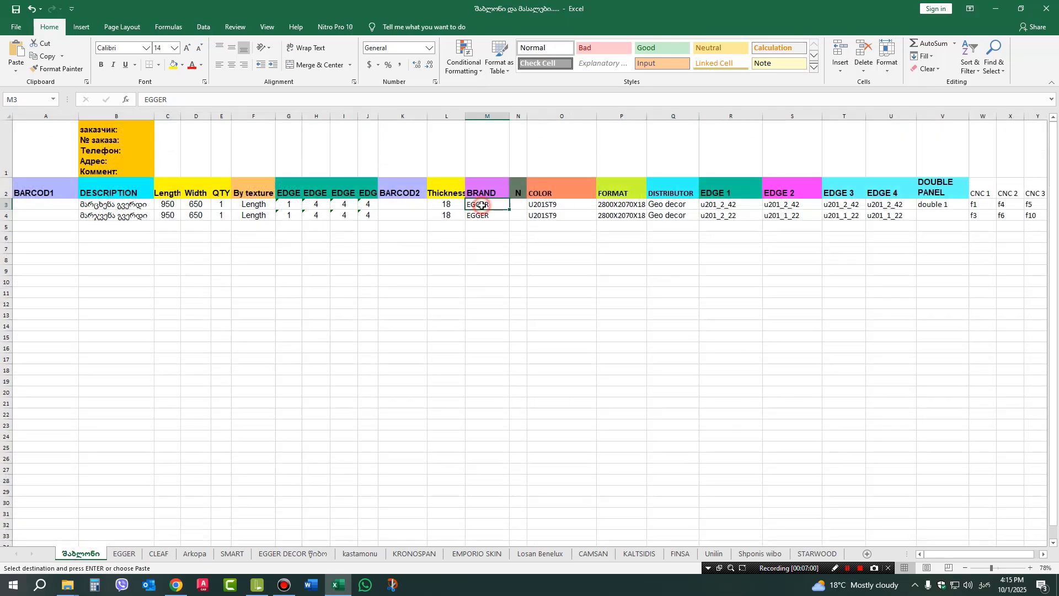
right_click(481, 205)
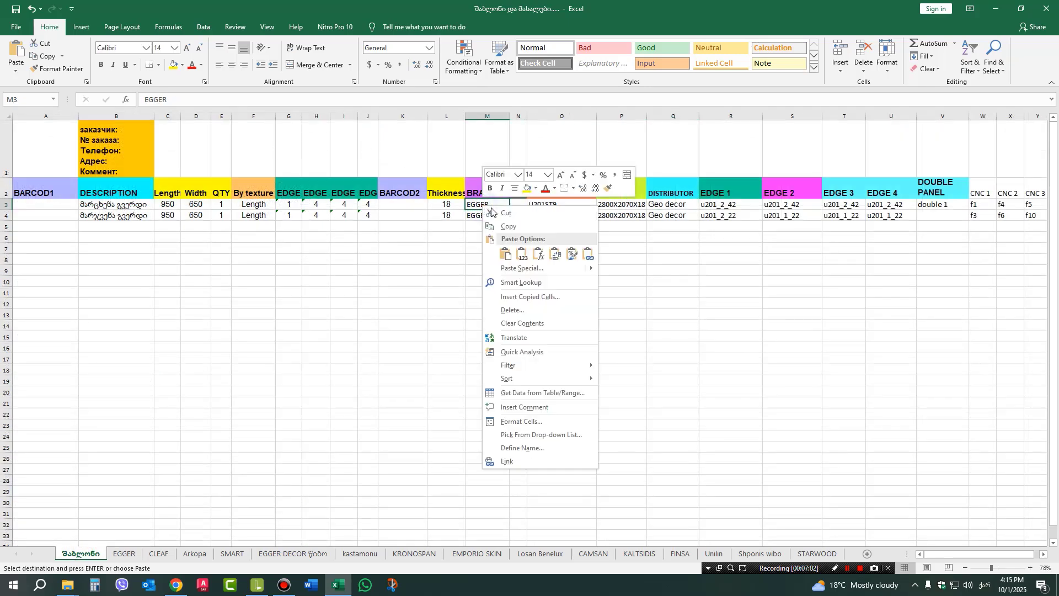
click(506, 254)
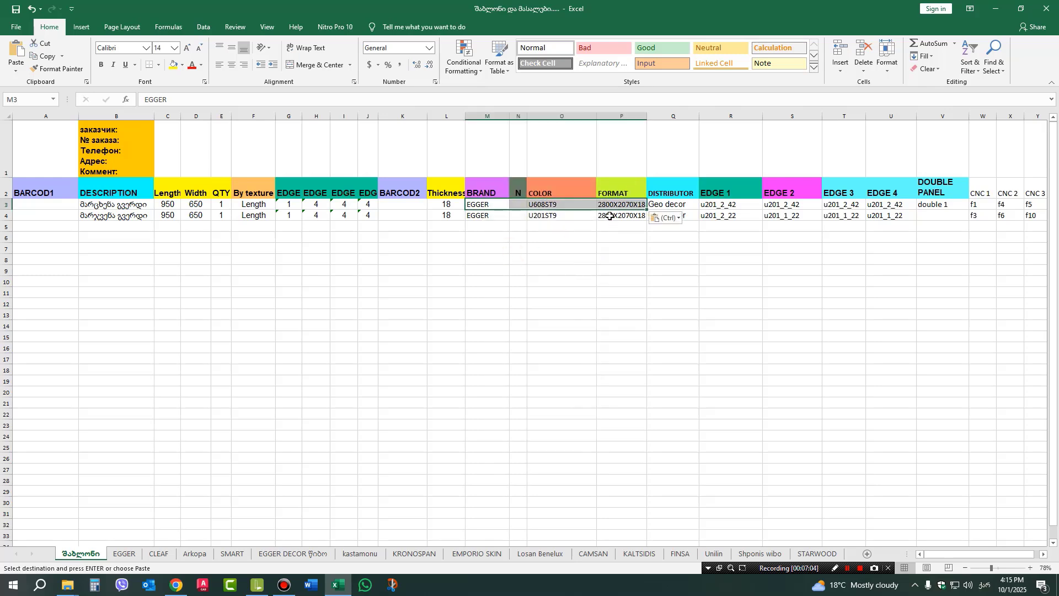
click(554, 248)
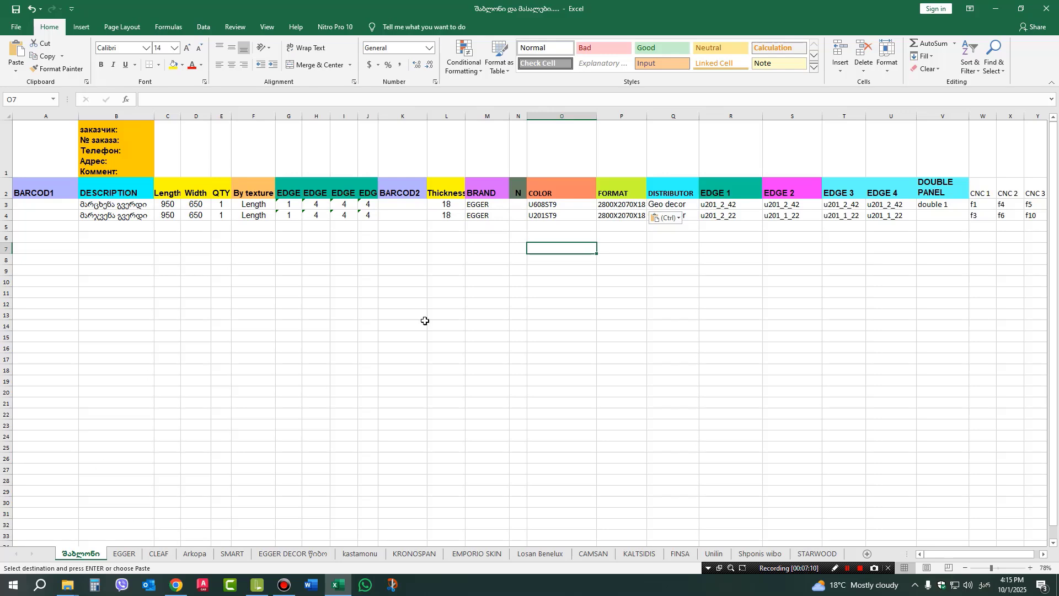
- Paste the same EGGER U608ST9 board data into the second part's row, starting at BRAND cell M4
click(478, 214)
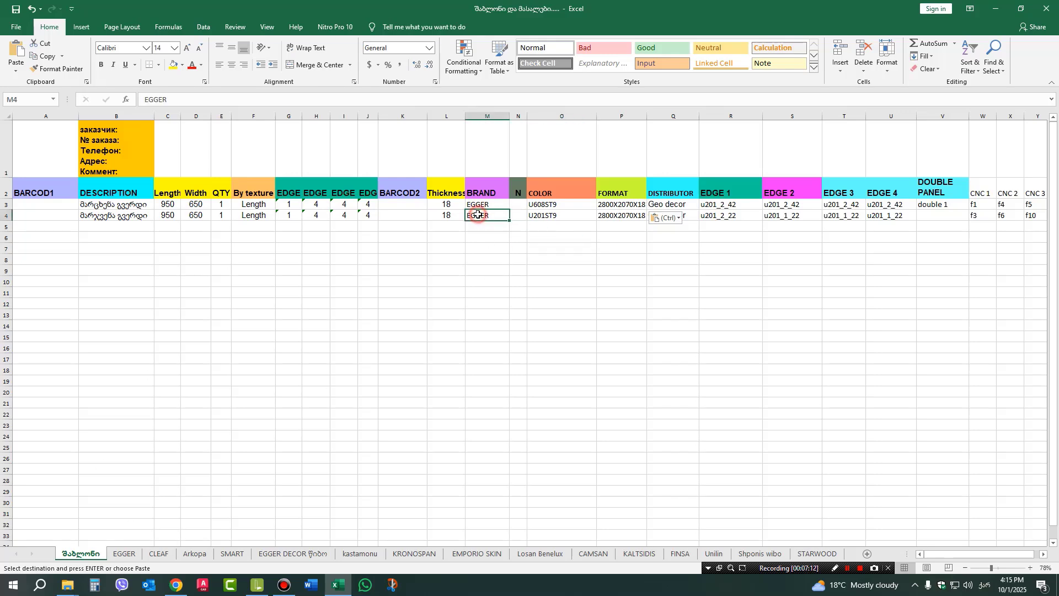
right_click(478, 215)
click(506, 266)
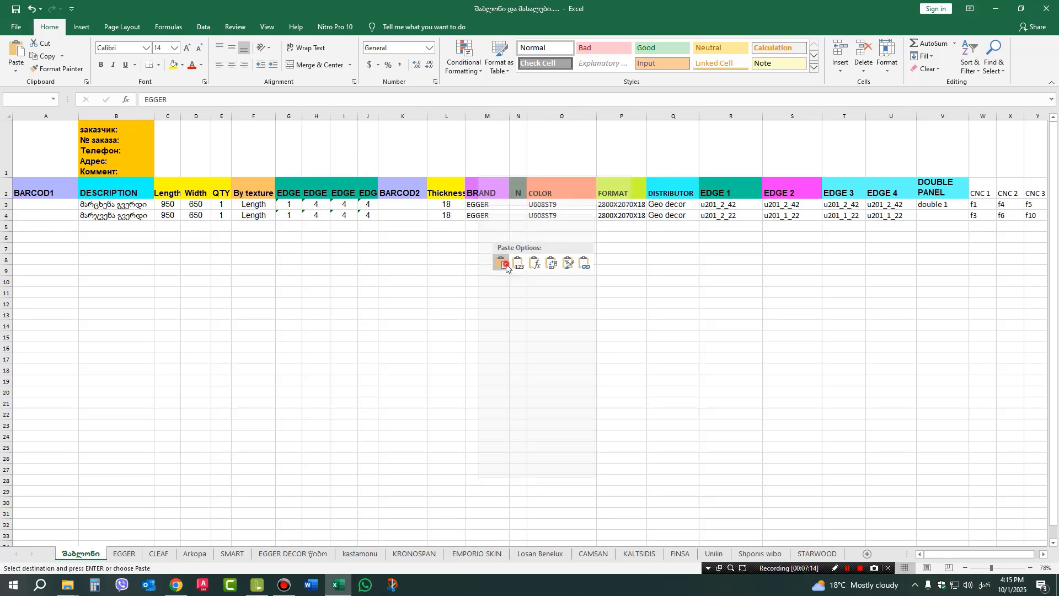
click(635, 271)
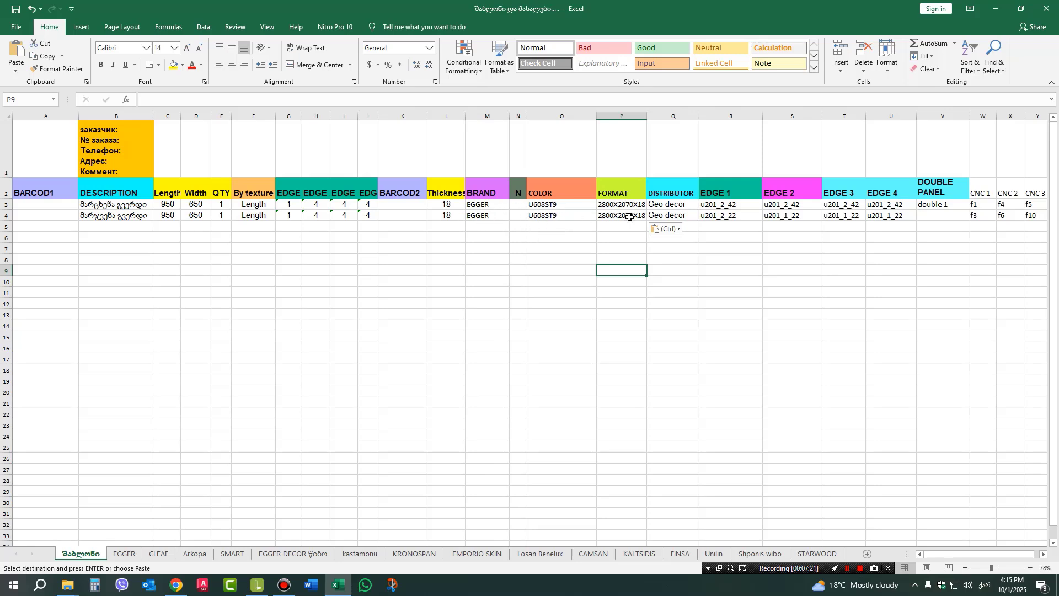
- Look through the CLEAF, Arkopa, EGGER DECOR and EGGER material sheets, and return to the template sheet
click(124, 553)
click(162, 555)
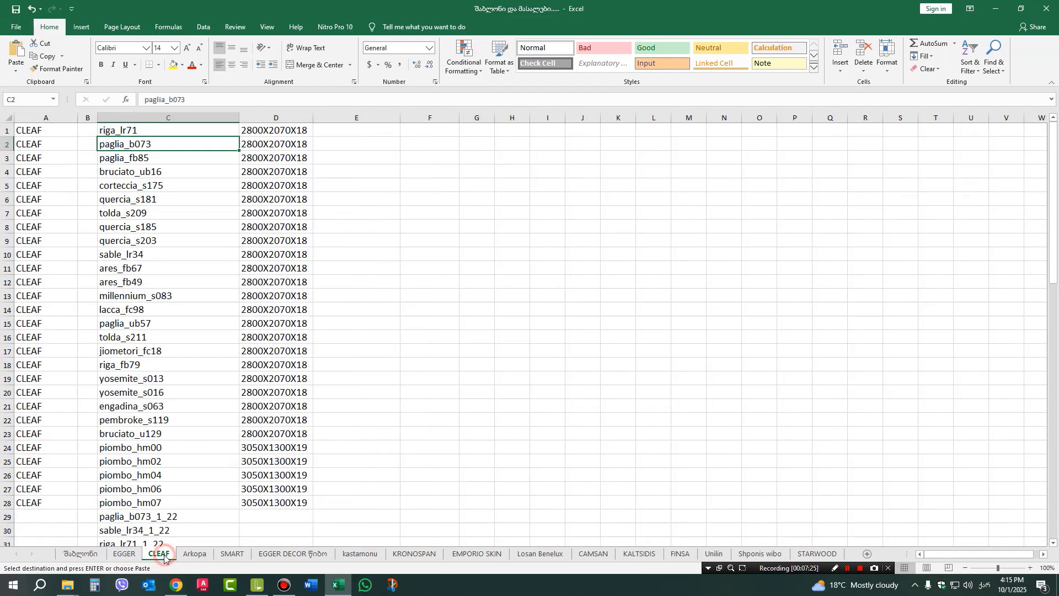
click(202, 555)
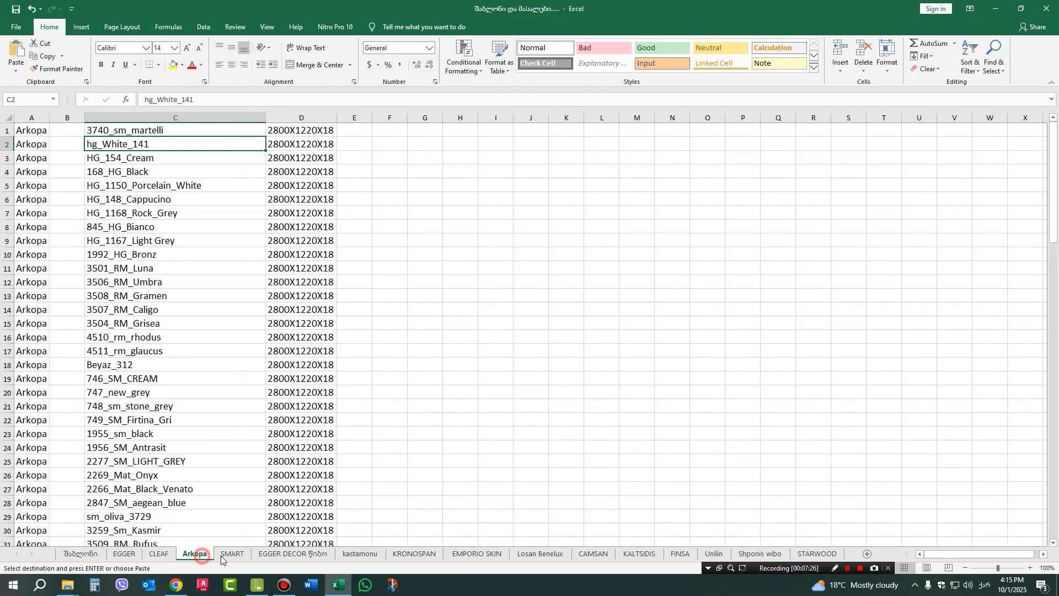
click(289, 558)
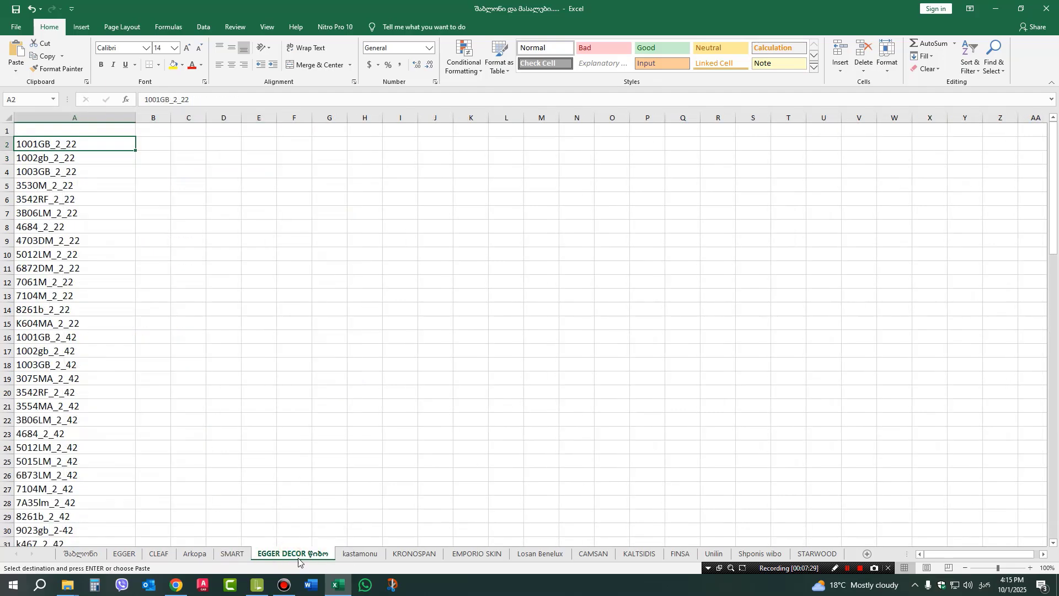
click(125, 555)
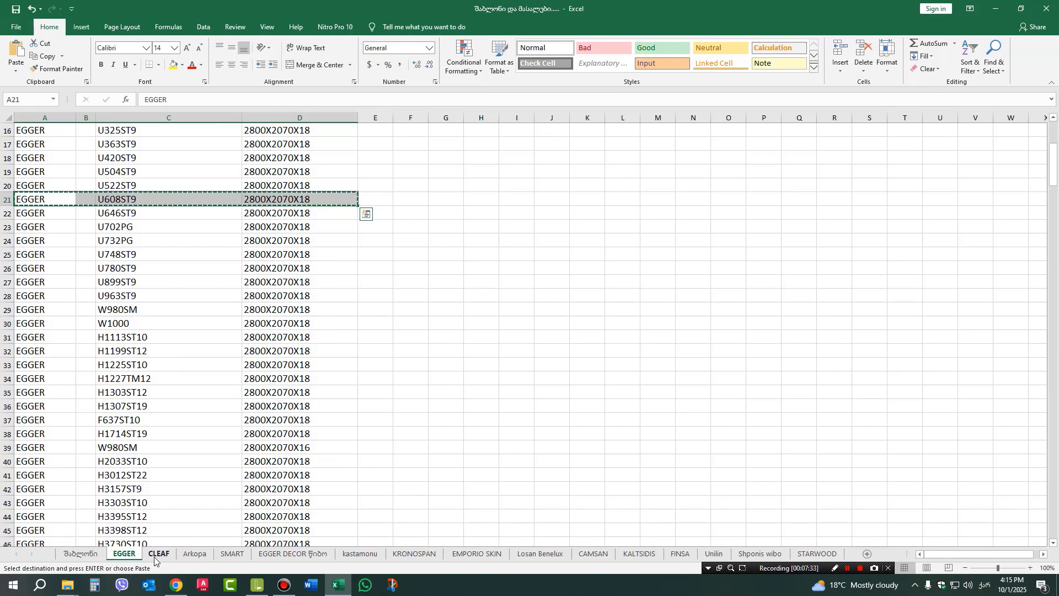
scroll(449, 300, up, 5)
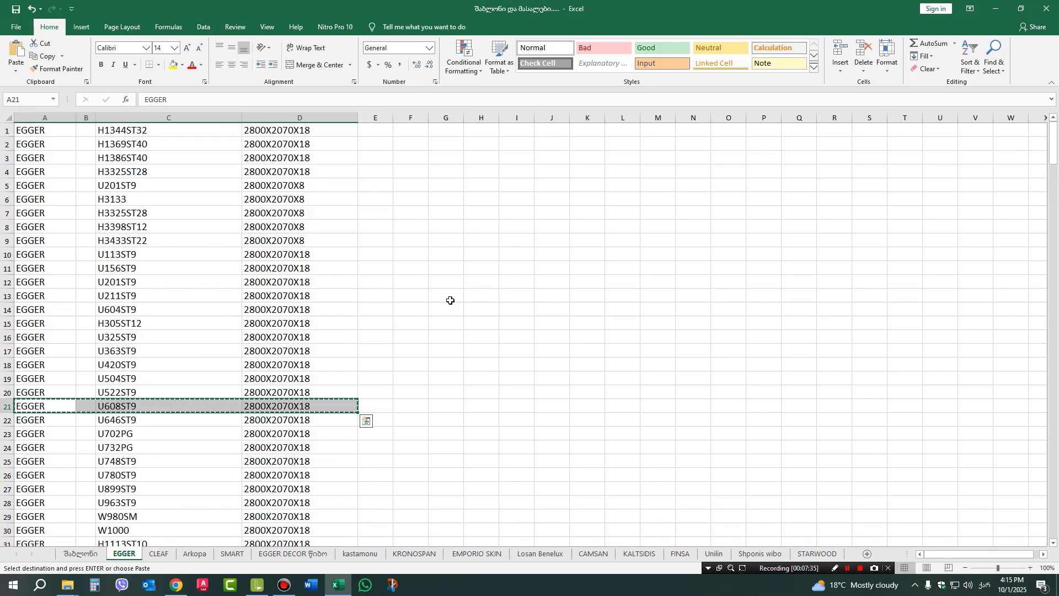
click(80, 554)
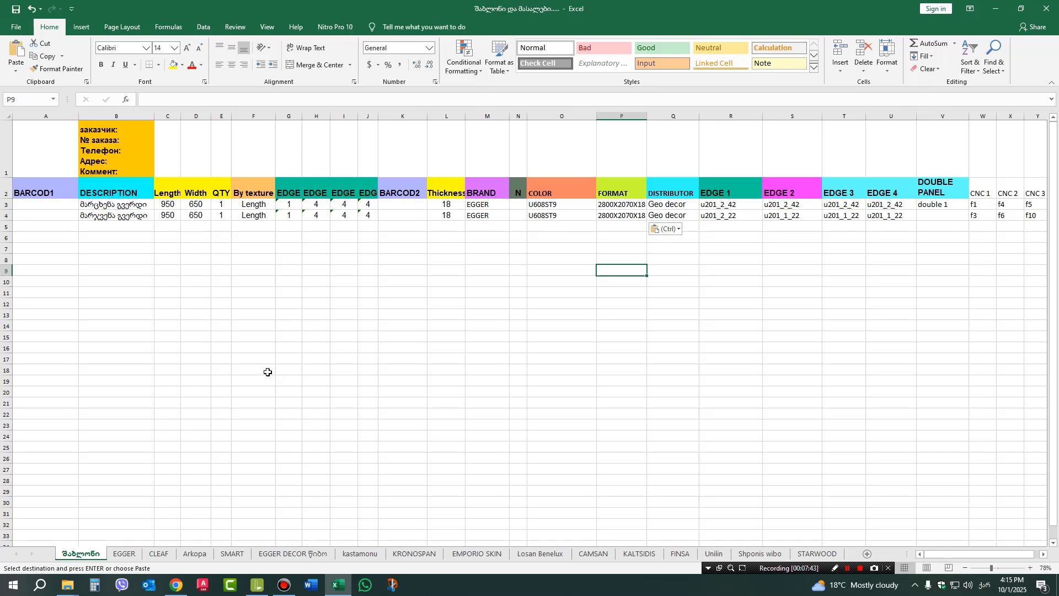
- Search the EGGER sheet for all entries containing "u608"
click(123, 553)
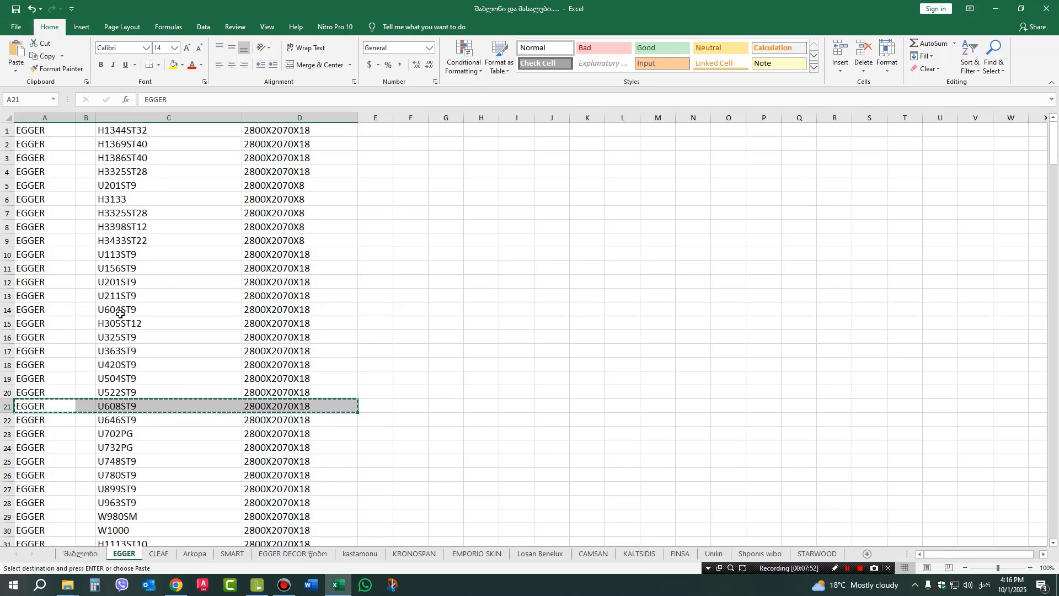
scroll(189, 428, down, 8)
scroll(190, 427, down, 8)
scroll(194, 435, up, 16)
key(ctrl+f)
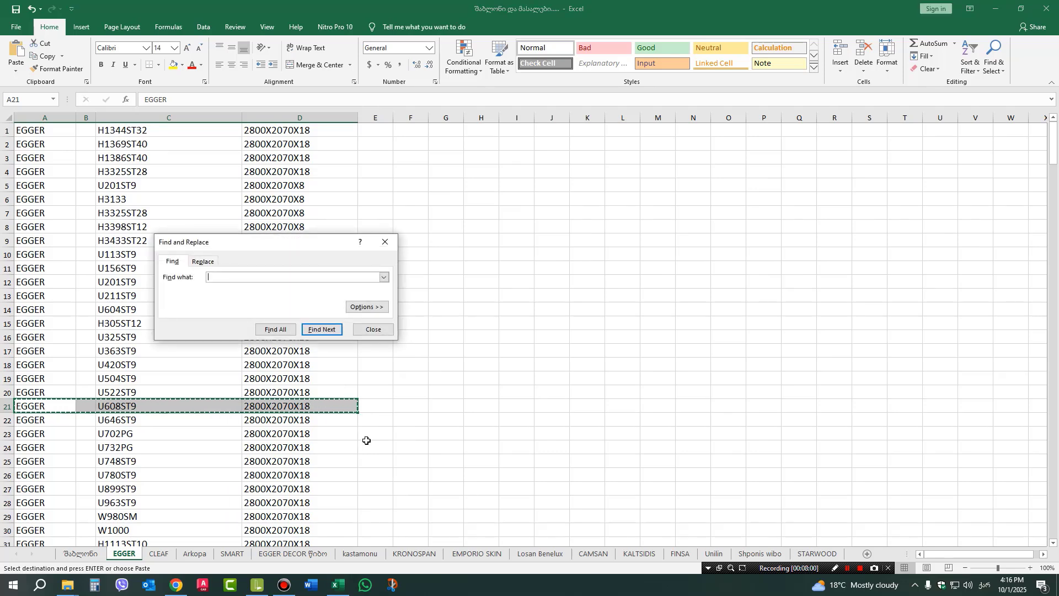
drag(273, 245, 534, 234)
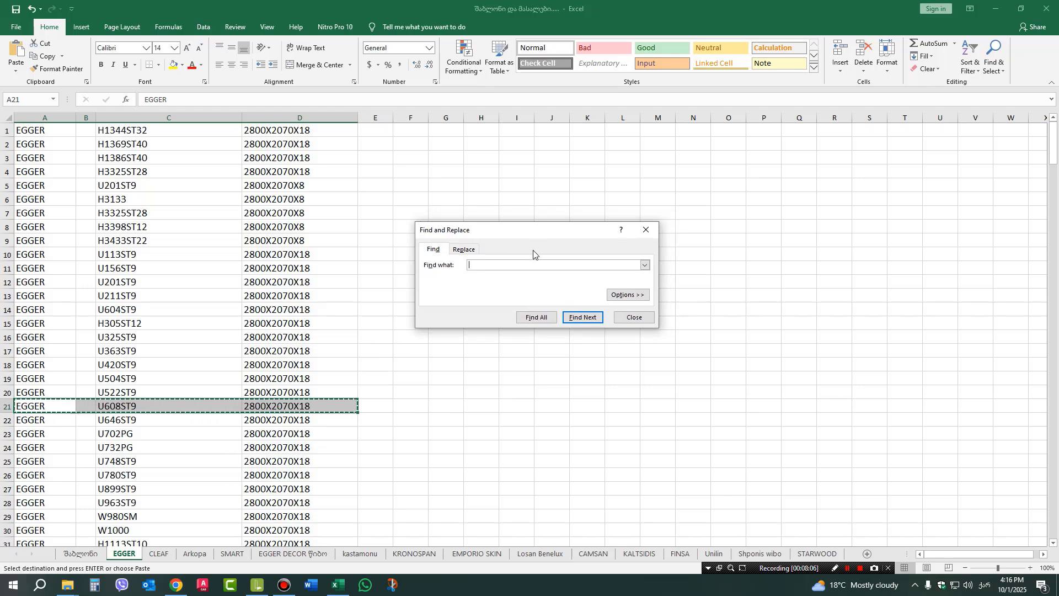
click(477, 264)
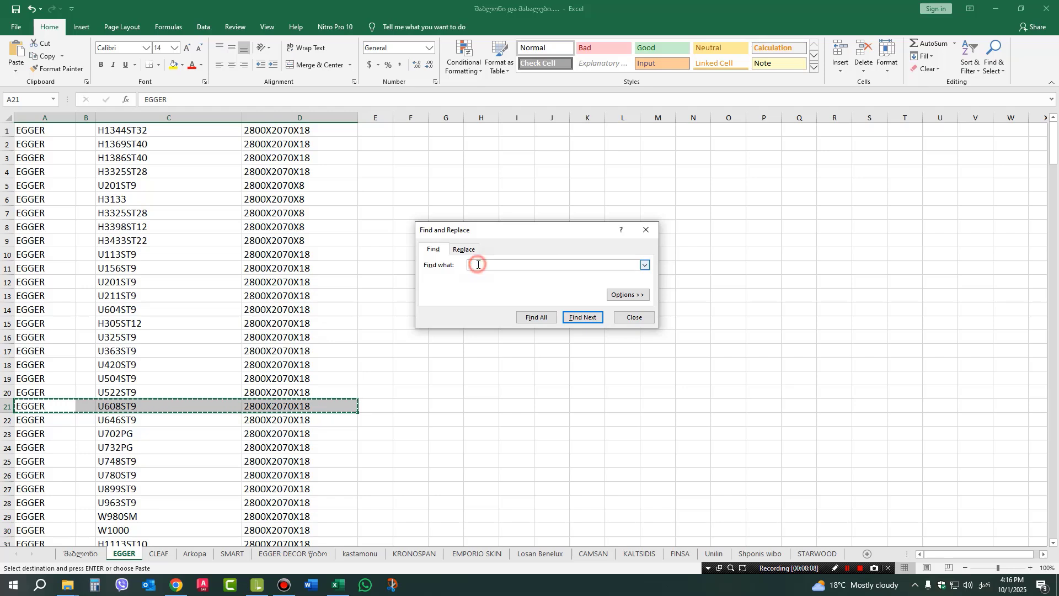
key(alt+shift)
key(alt+shift)
text(u608)
click(540, 325)
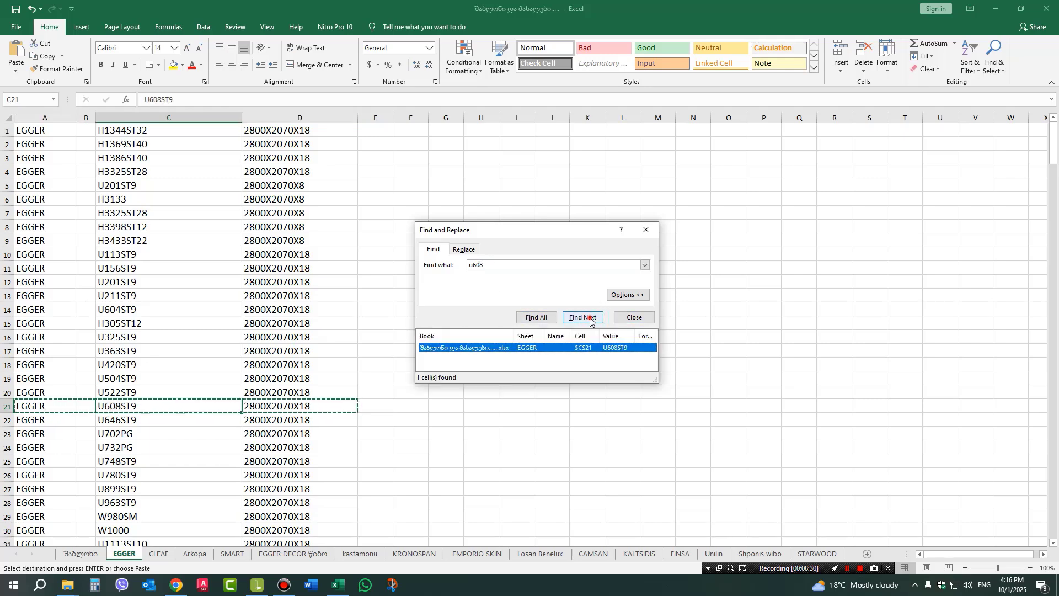
- Go through the u608 matches one by one to compare the edge codes available for the U608ST9 board
click(589, 318)
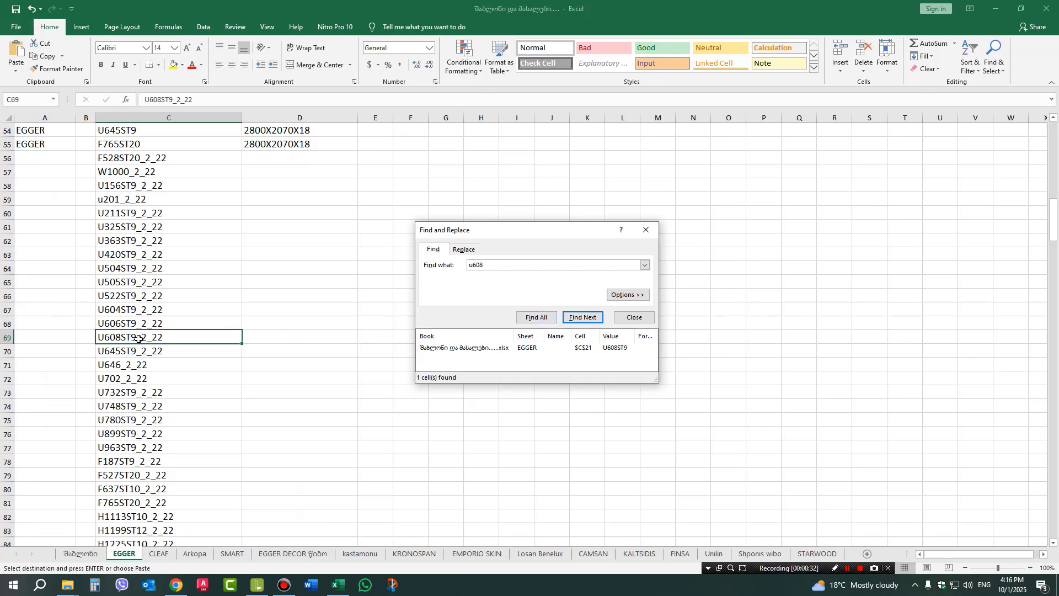
click(584, 318)
click(585, 318)
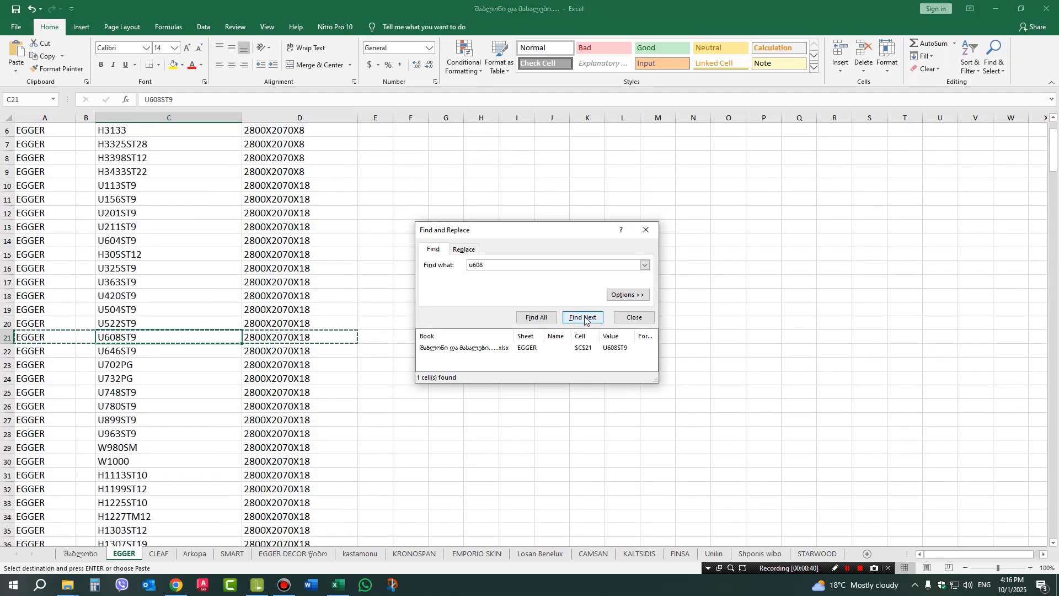
click(574, 318)
click(573, 318)
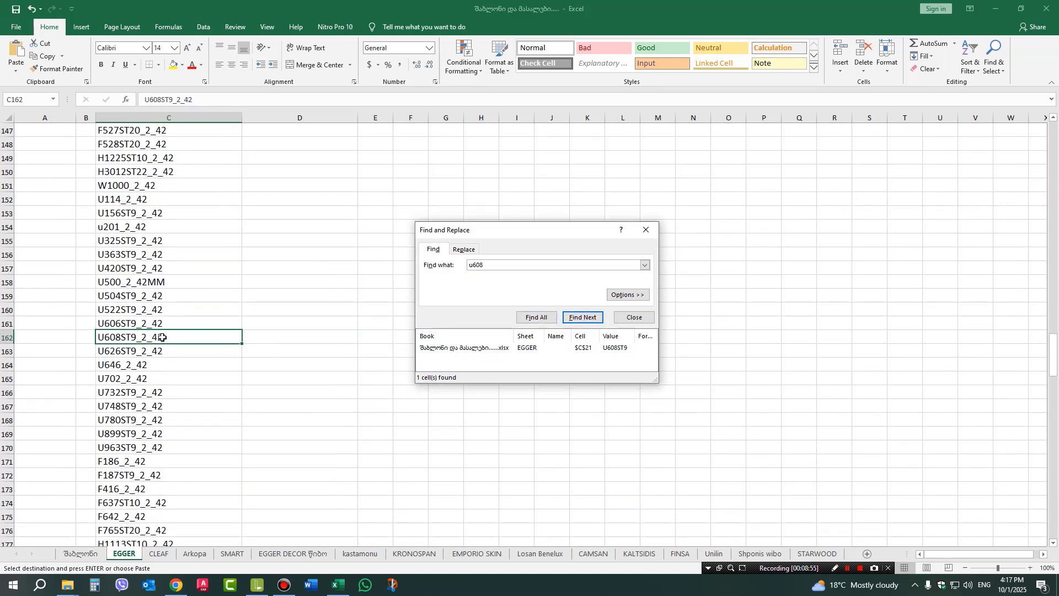
scroll(165, 341, up, 2)
scroll(165, 340, up, 17)
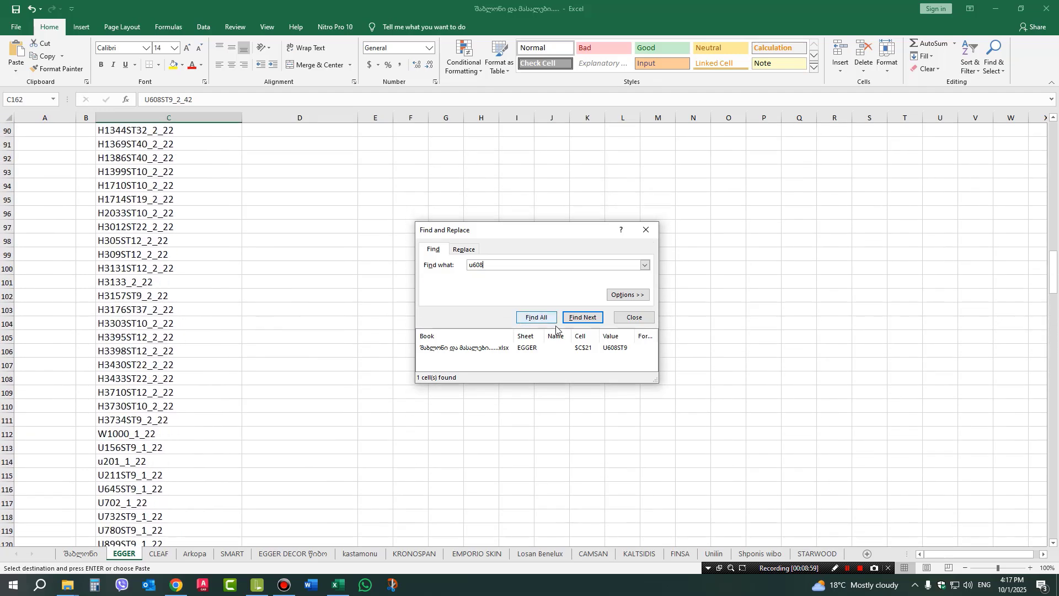
- Find the U608ST9_2_22 edge code in cell C69 of the EGGER sheet and copy it
click(586, 317)
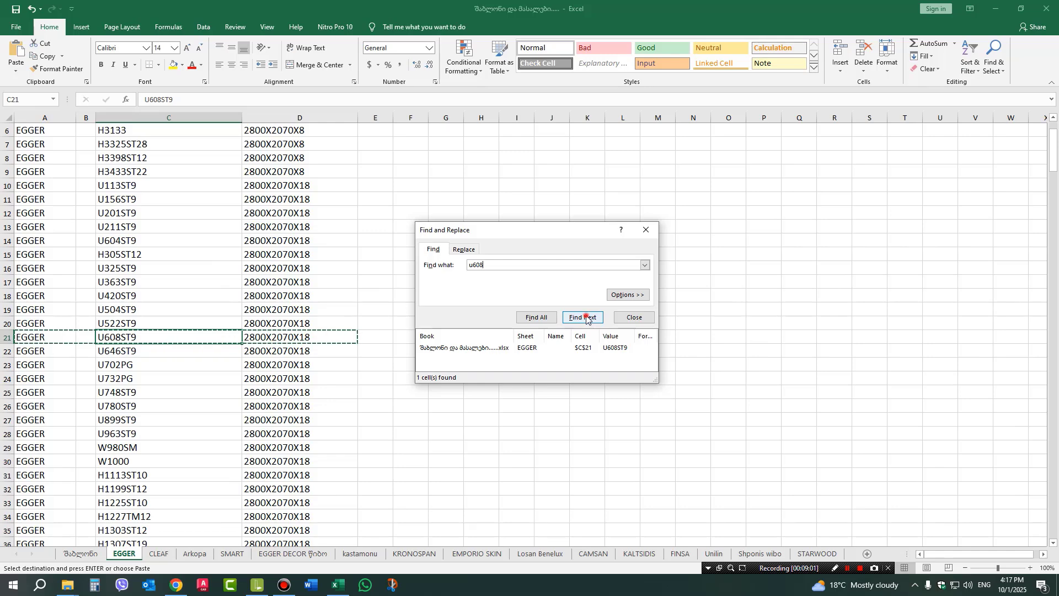
click(586, 317)
click(145, 338)
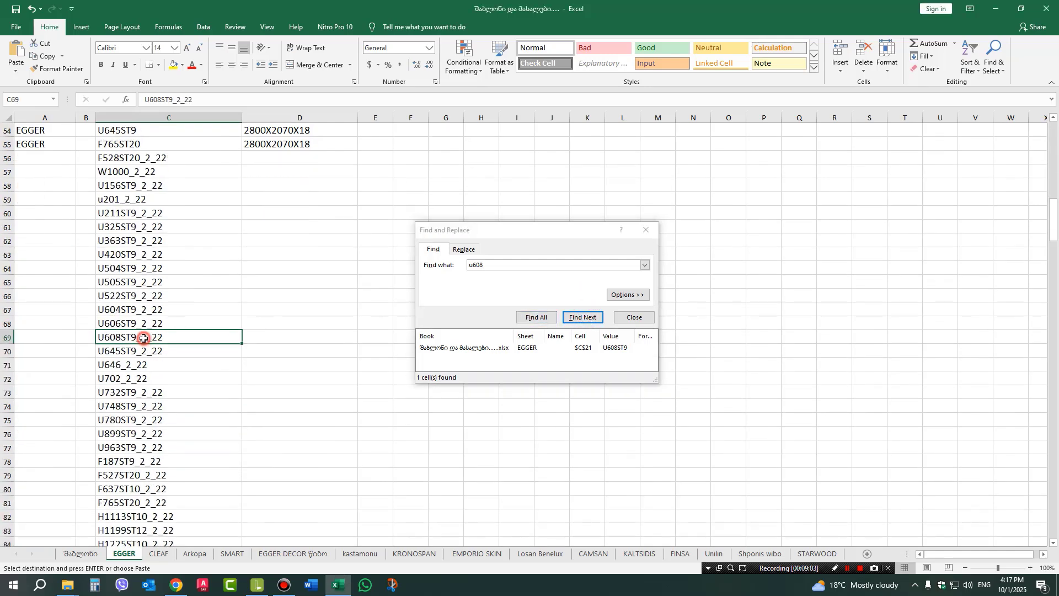
right_click(143, 338)
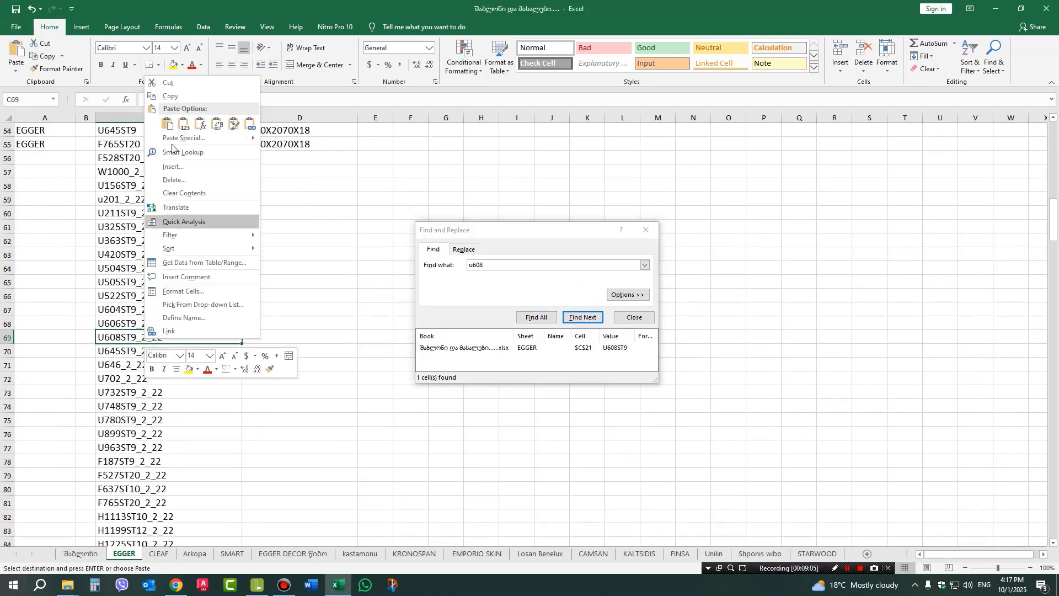
click(171, 96)
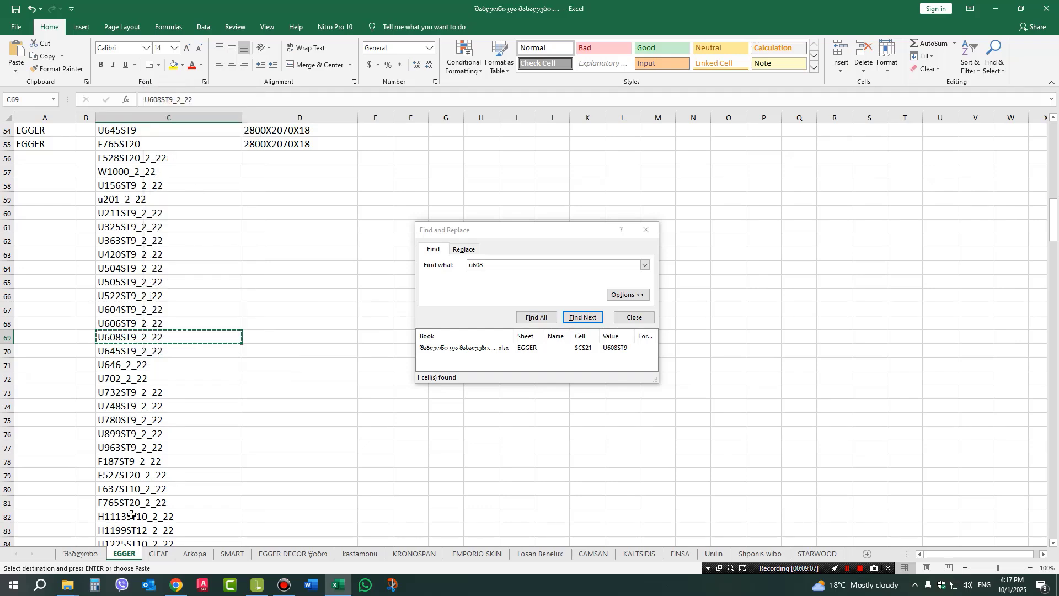
- Paste the U608ST9_2_22 code into the template sheet's EDGE 1 code cells for both parts, R3 and R4
click(80, 554)
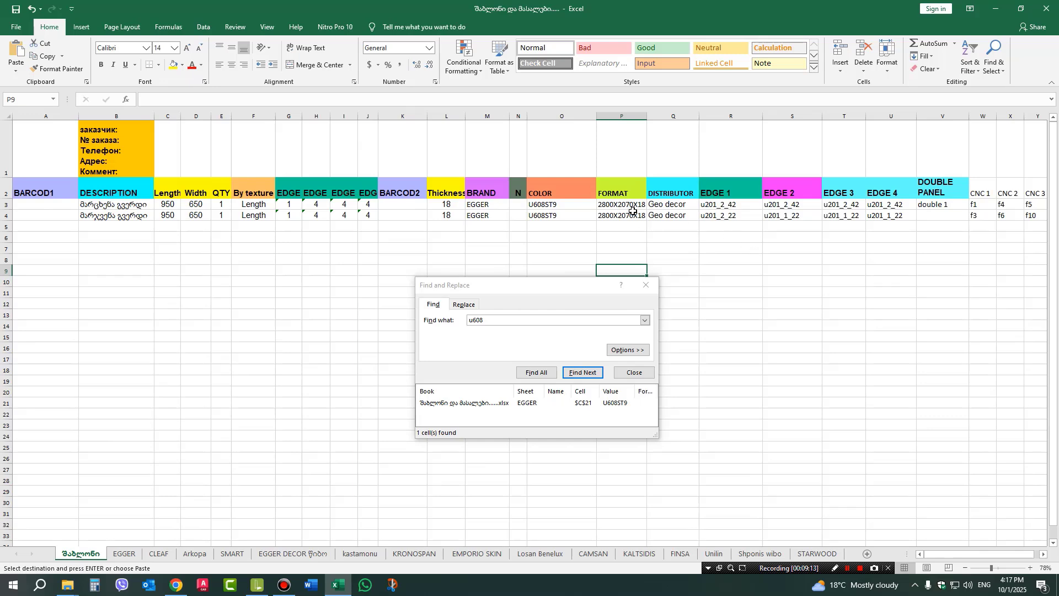
click(715, 206)
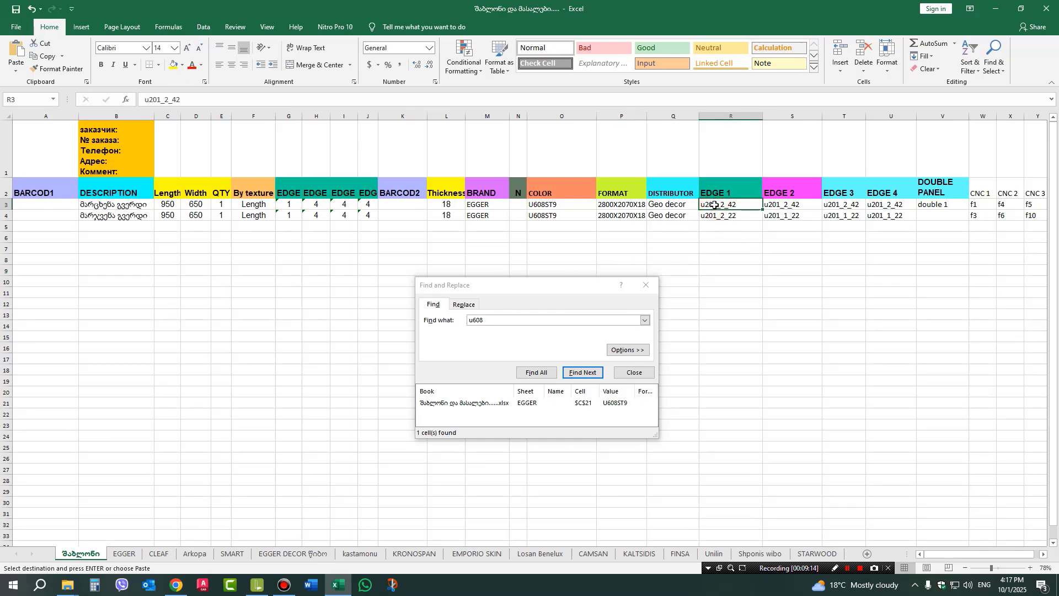
right_click(714, 205)
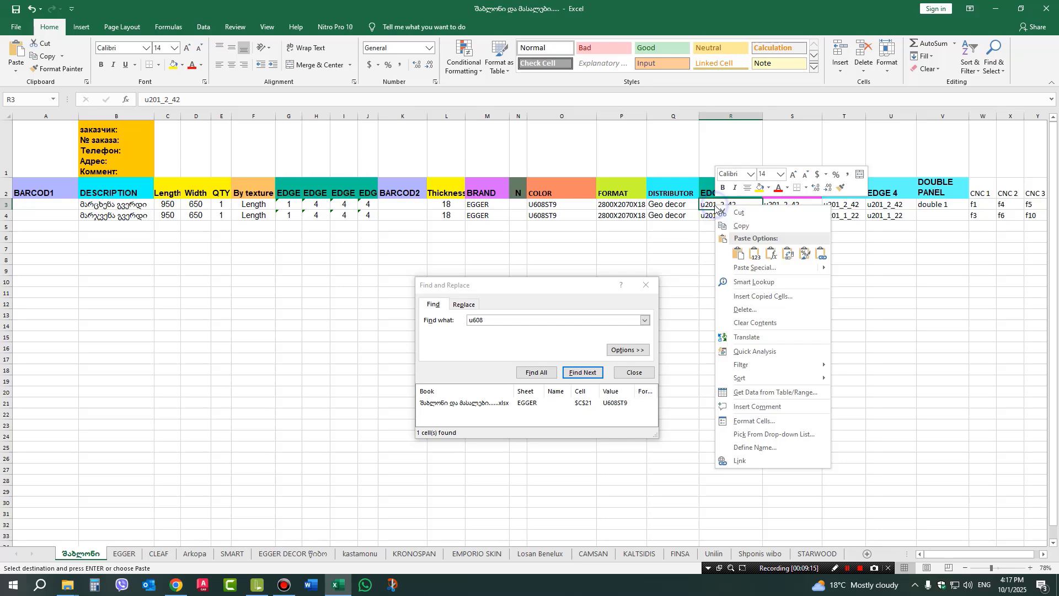
click(738, 254)
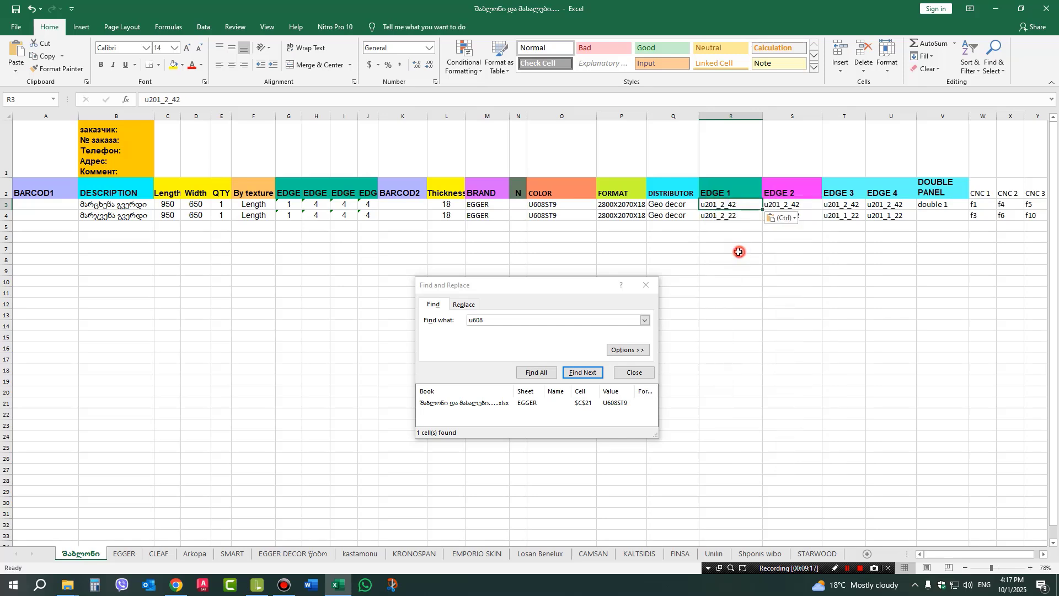
click(716, 215)
right_click(716, 215)
click(741, 269)
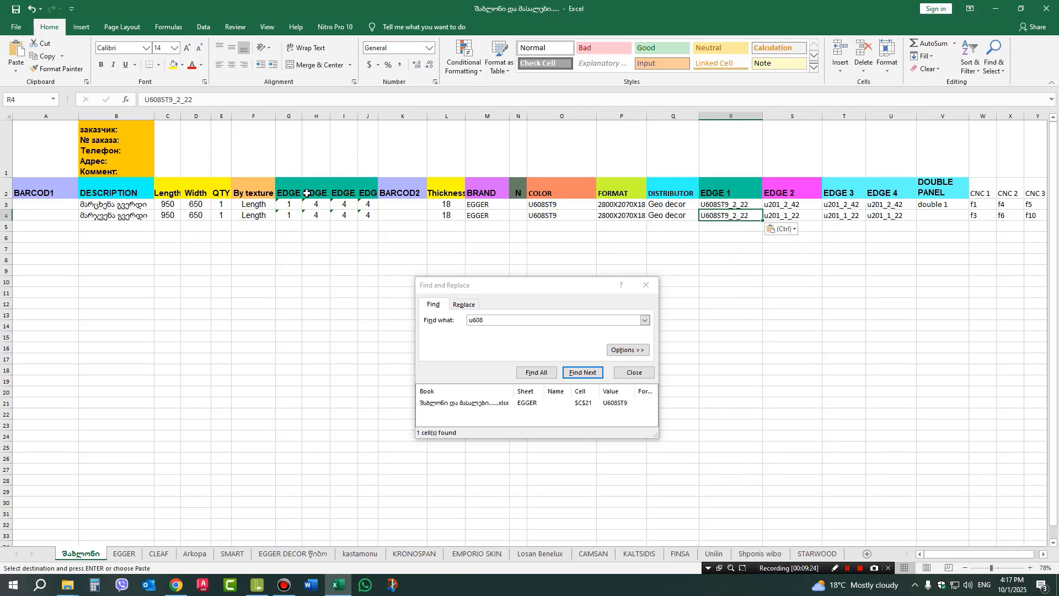
- Set the first edge value of both parts, cells G3 and G4, to 2
click(287, 204)
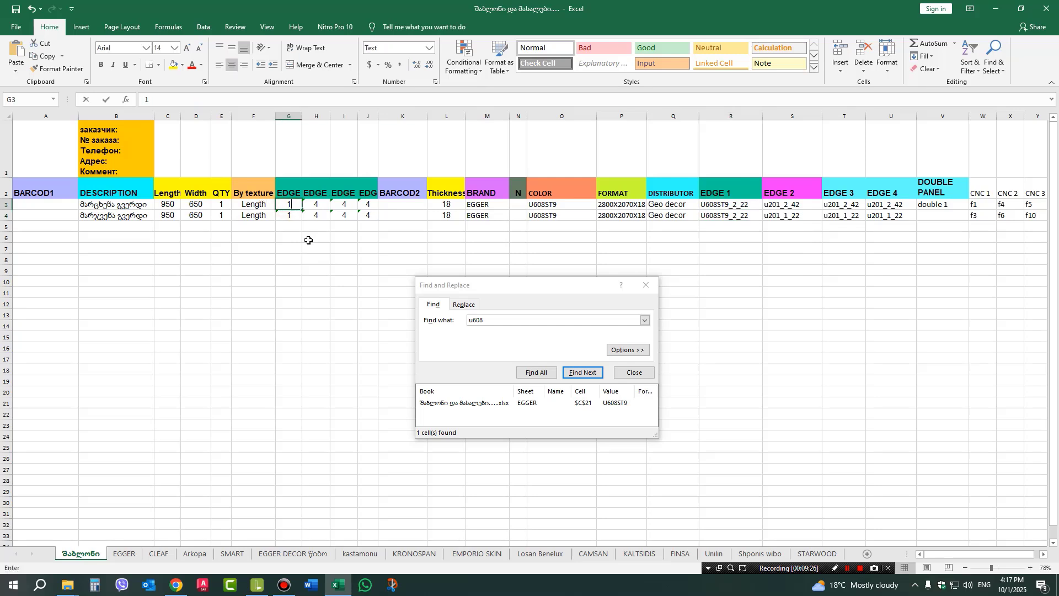
text(2)
click(289, 215)
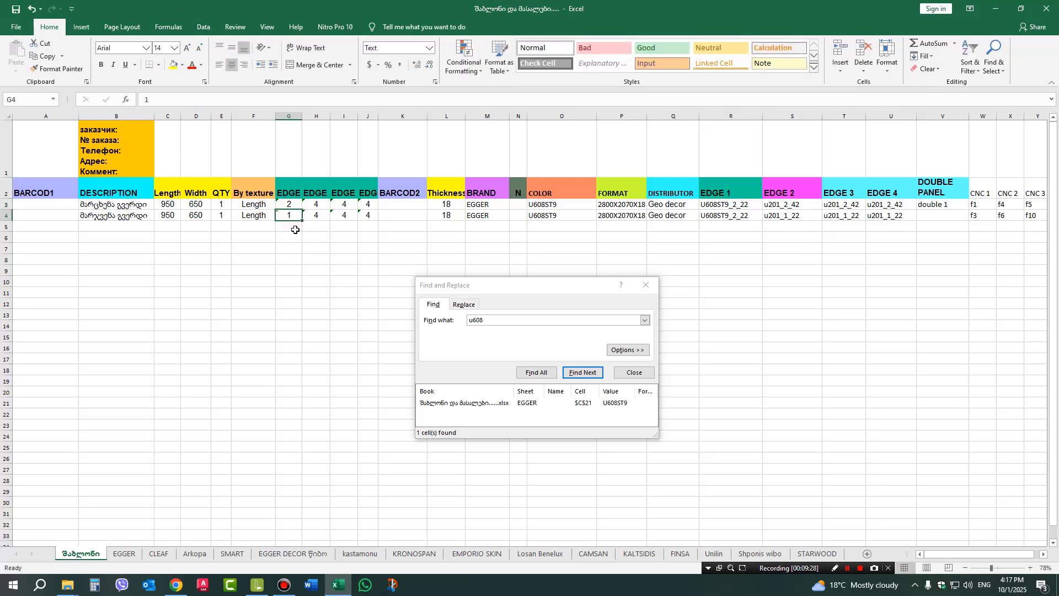
text(2)
click(305, 269)
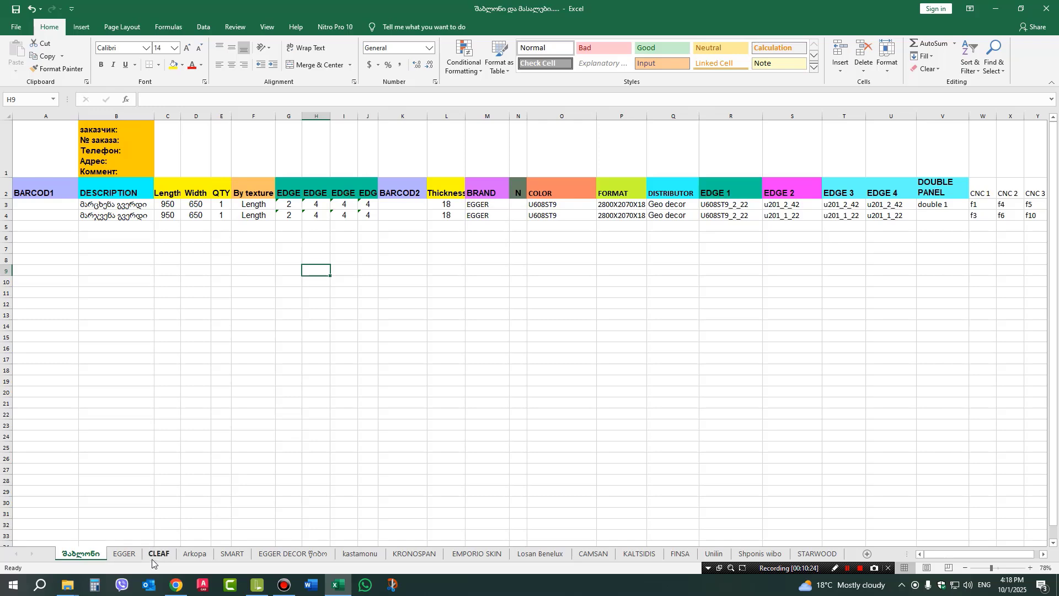
- Search the EGGER sheet for "w1000" and go through the matches as far as the W1000_04_22 edge code
click(121, 555)
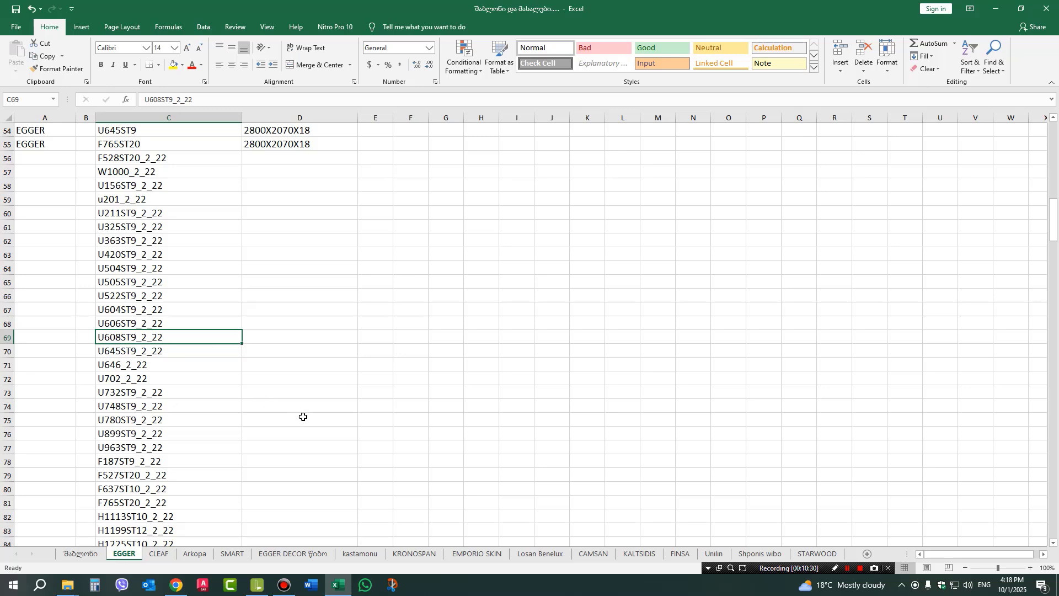
key(ctrl+f)
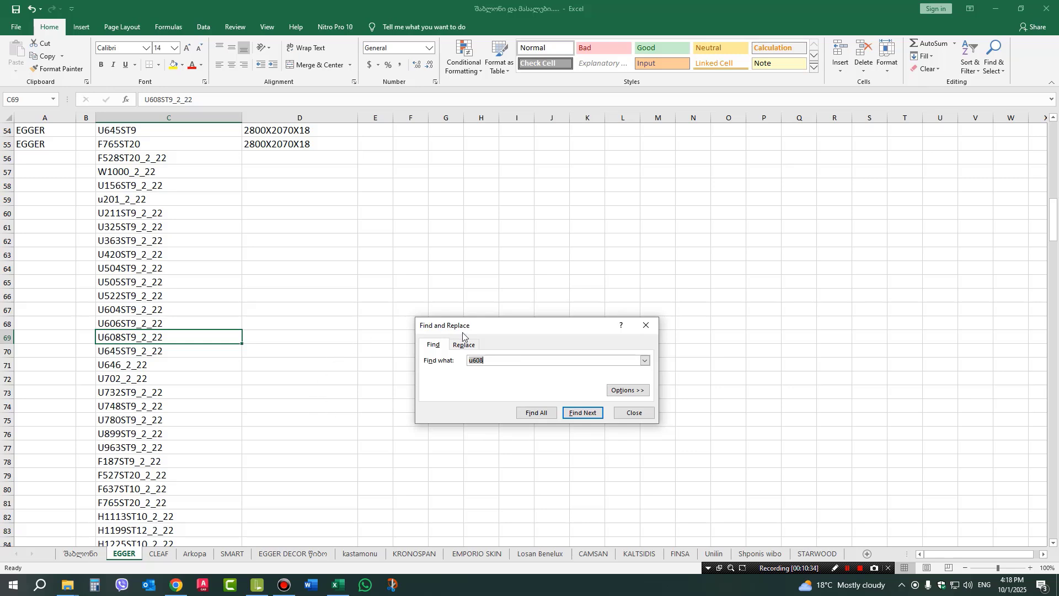
drag(549, 330, 464, 256)
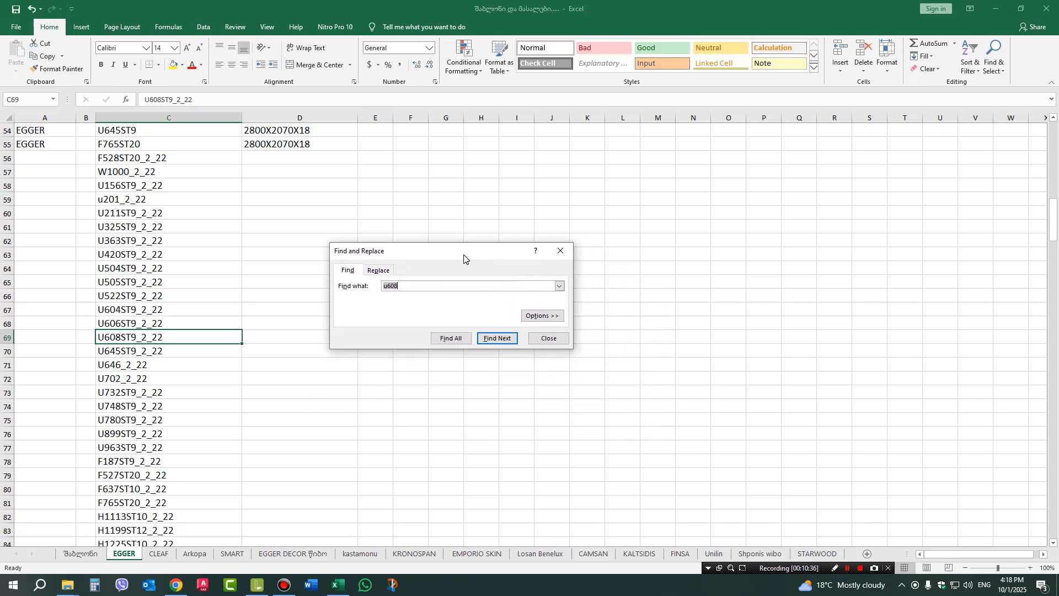
click(402, 285)
drag(410, 286, 381, 289)
text(w1000)
click(498, 339)
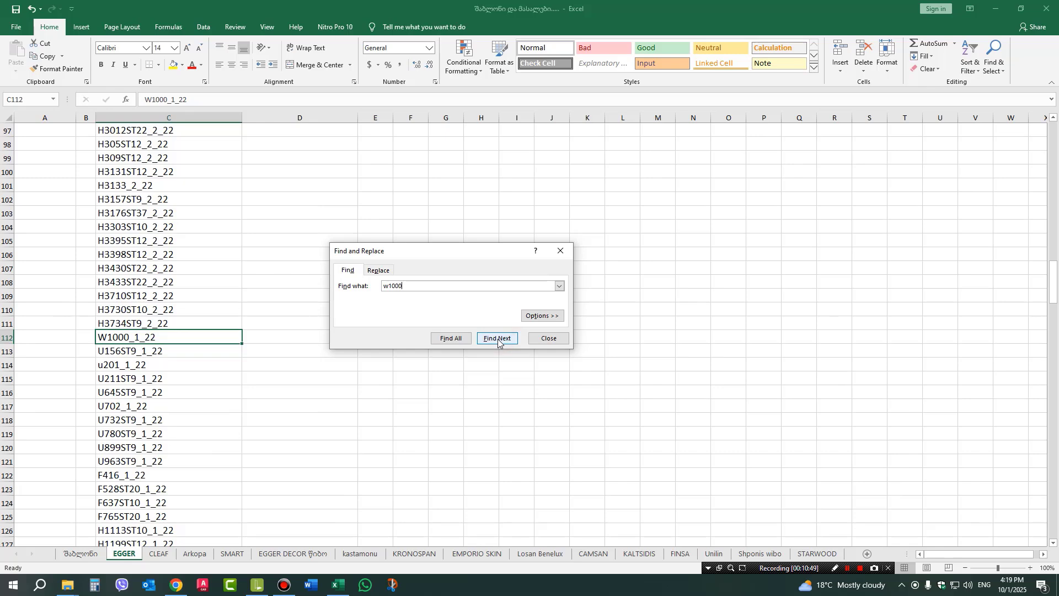
click(498, 339)
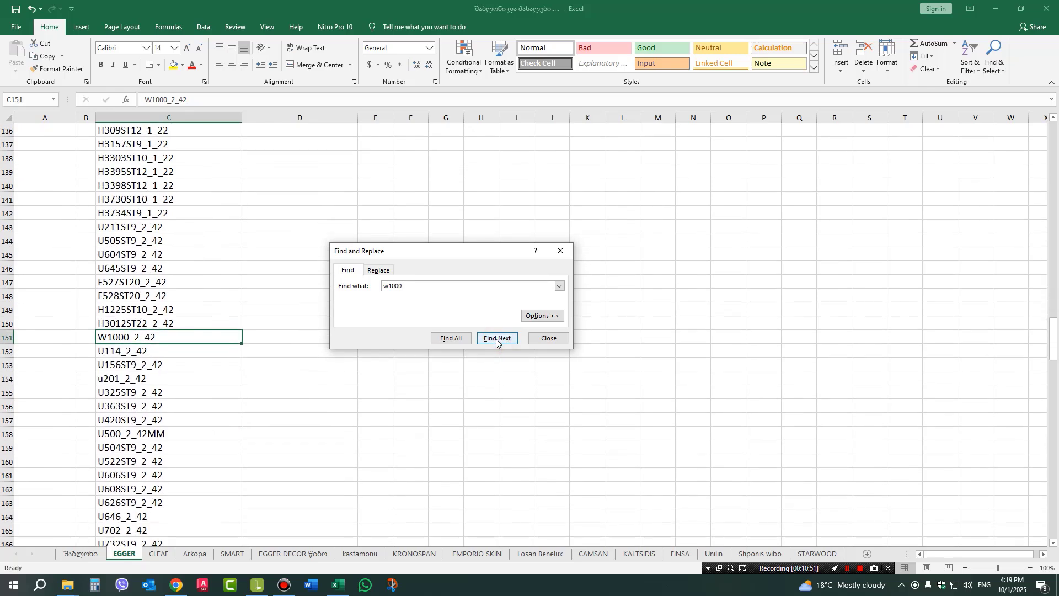
click(497, 340)
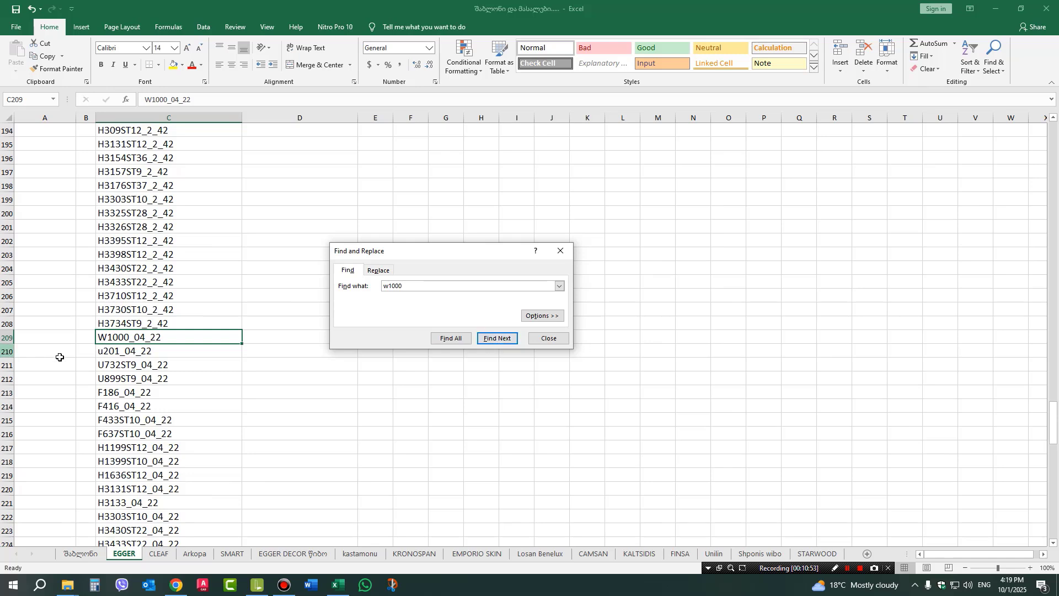
- Copy the W1000_04_22 edge code and paste it into the first part's EDGE 2 cell S3 on the template sheet
right_click(121, 338)
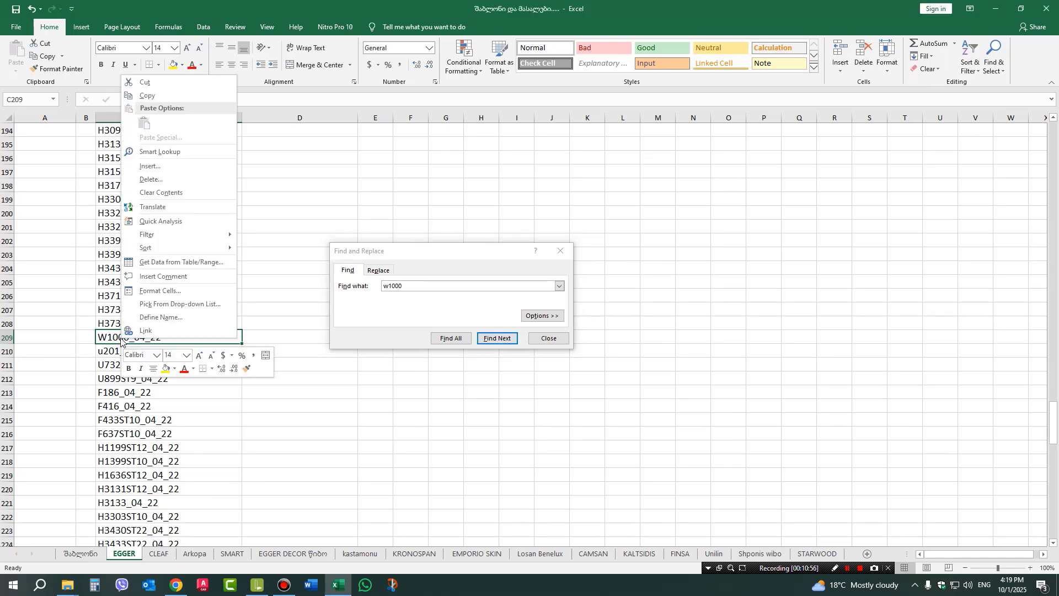
click(154, 96)
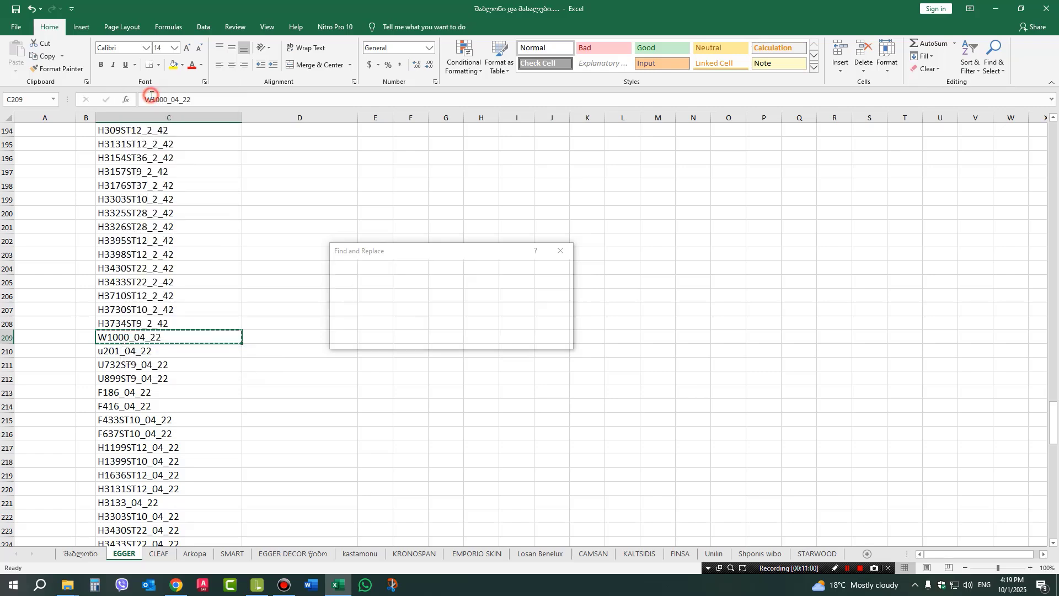
click(78, 554)
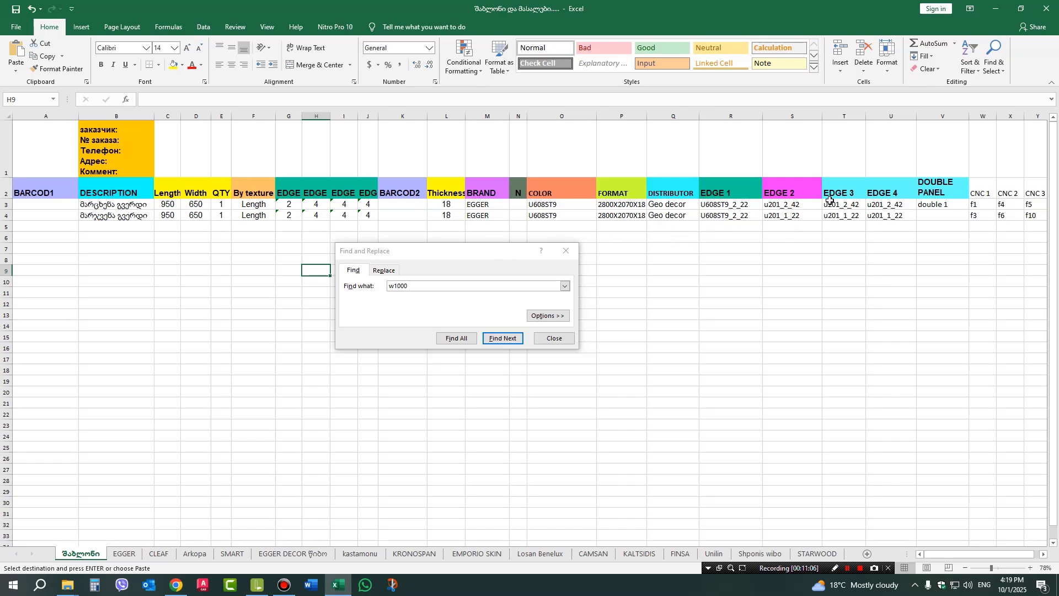
right_click(792, 206)
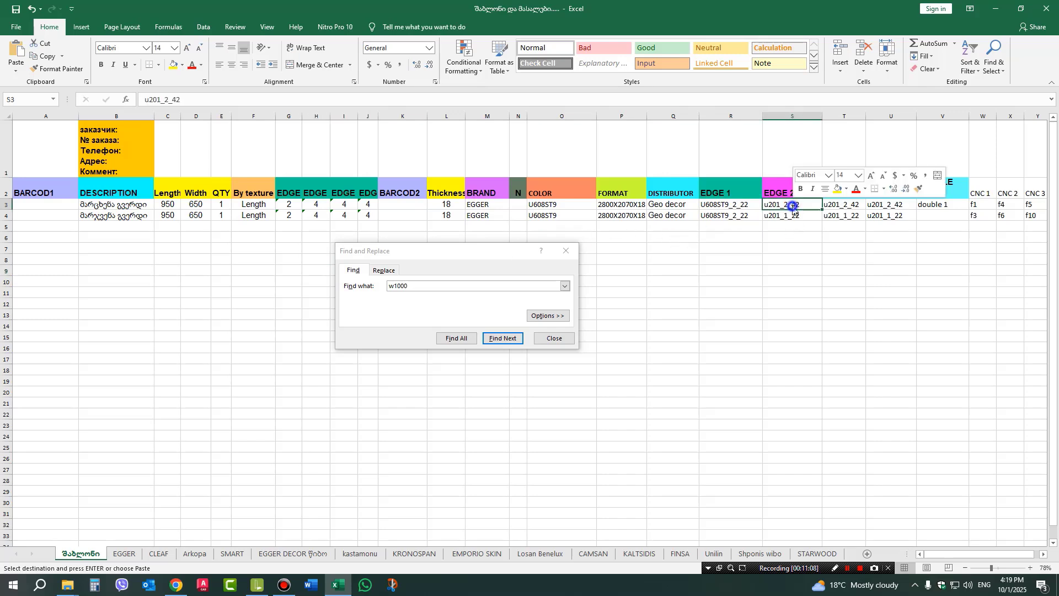
click(818, 256)
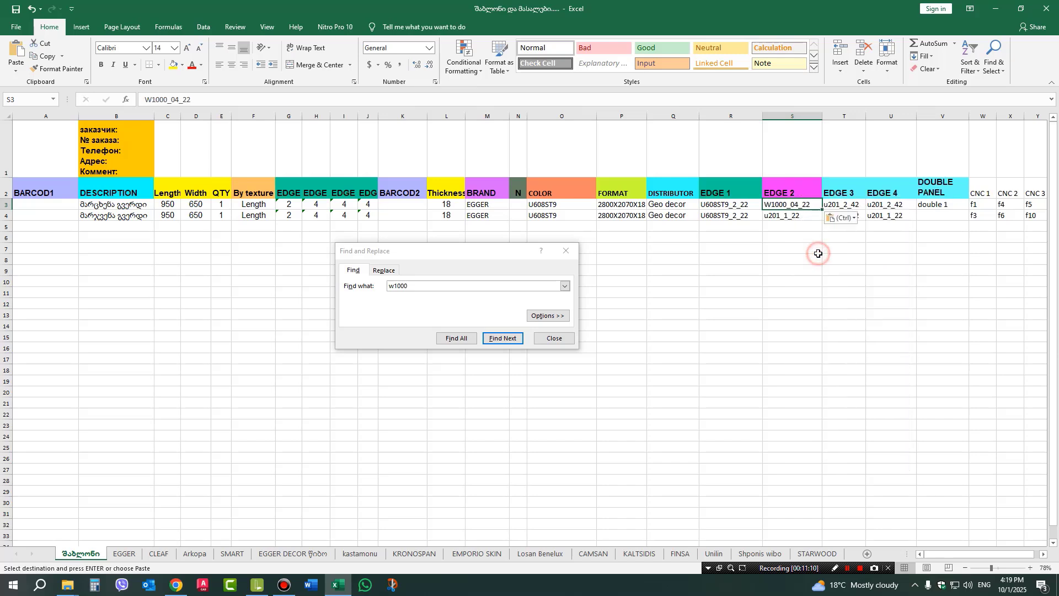
drag(783, 215, 890, 219)
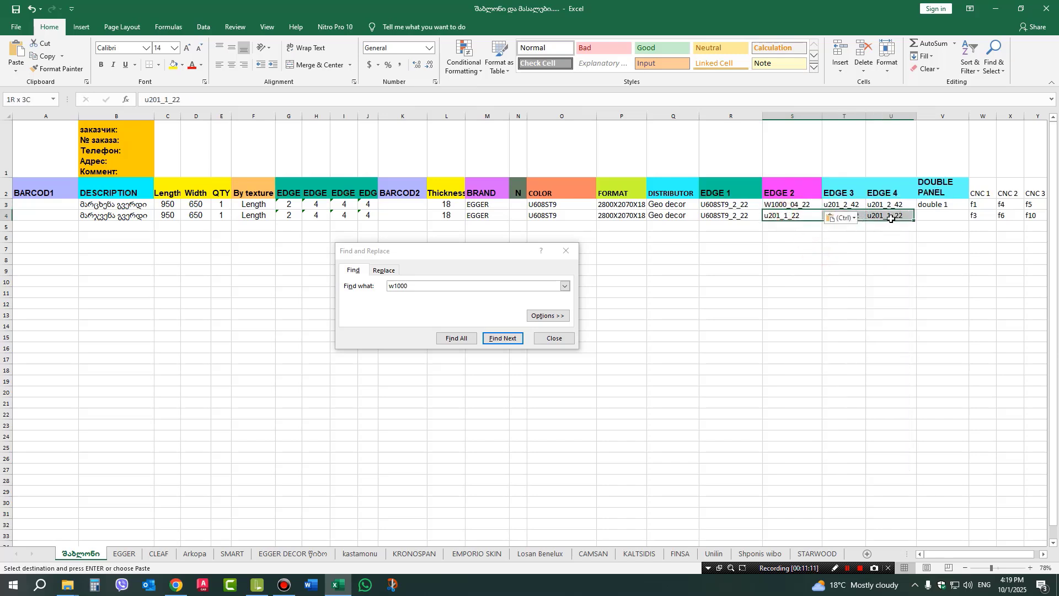
click(841, 218)
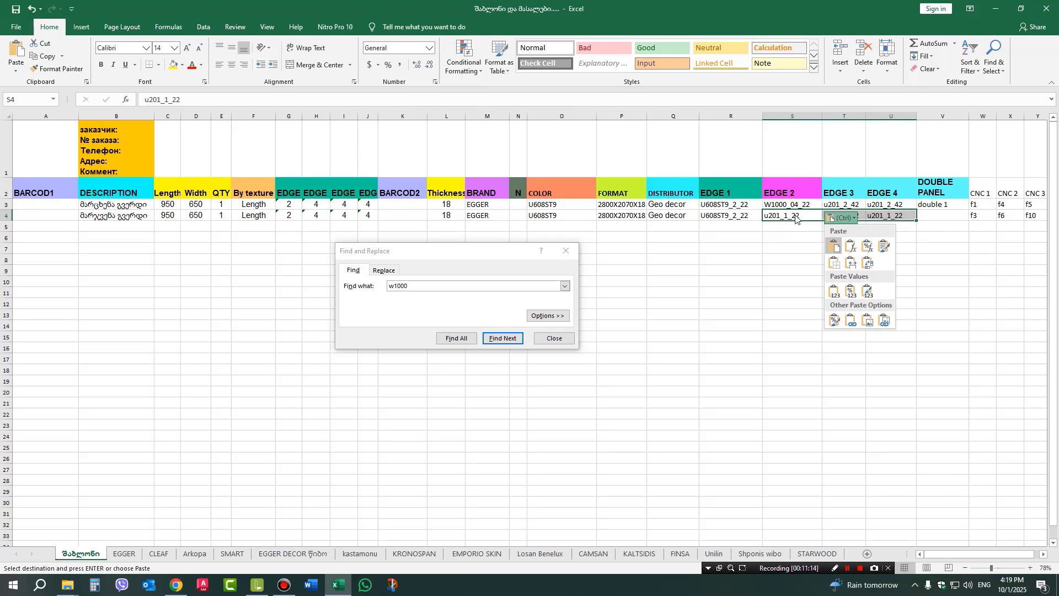
click(832, 243)
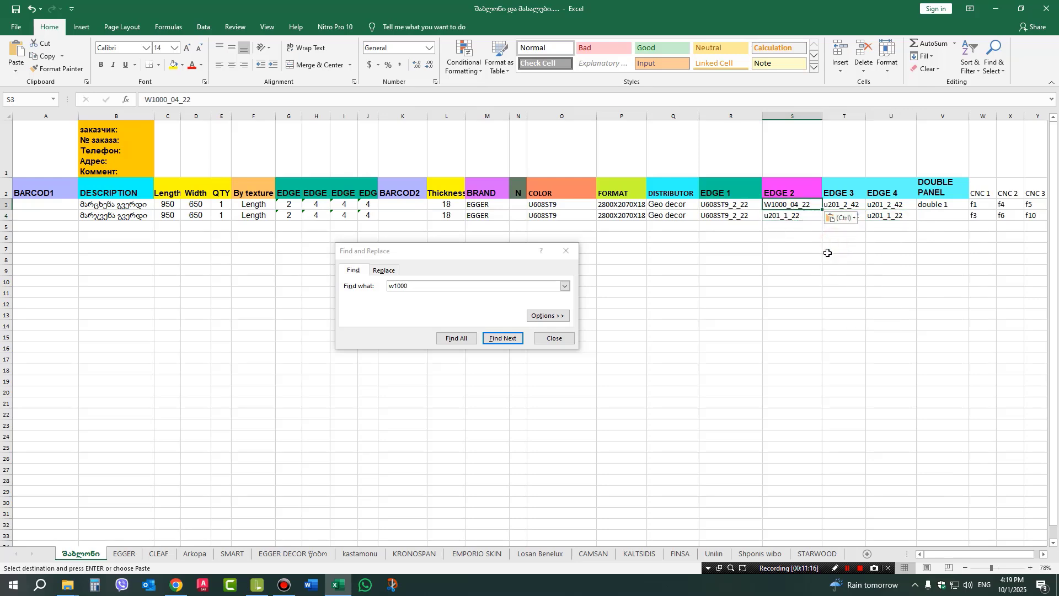
click(863, 266)
- Paste the W1000_04_22 code into the first part's EDGE 3 and EDGE 4 cells, T3:U3
drag(840, 204, 882, 205)
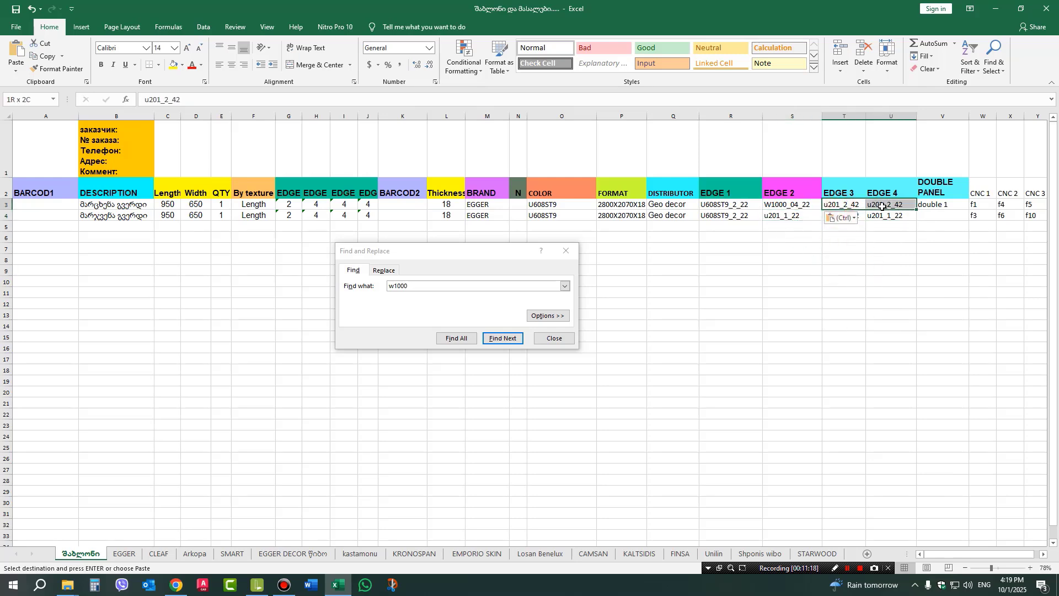
right_click(846, 206)
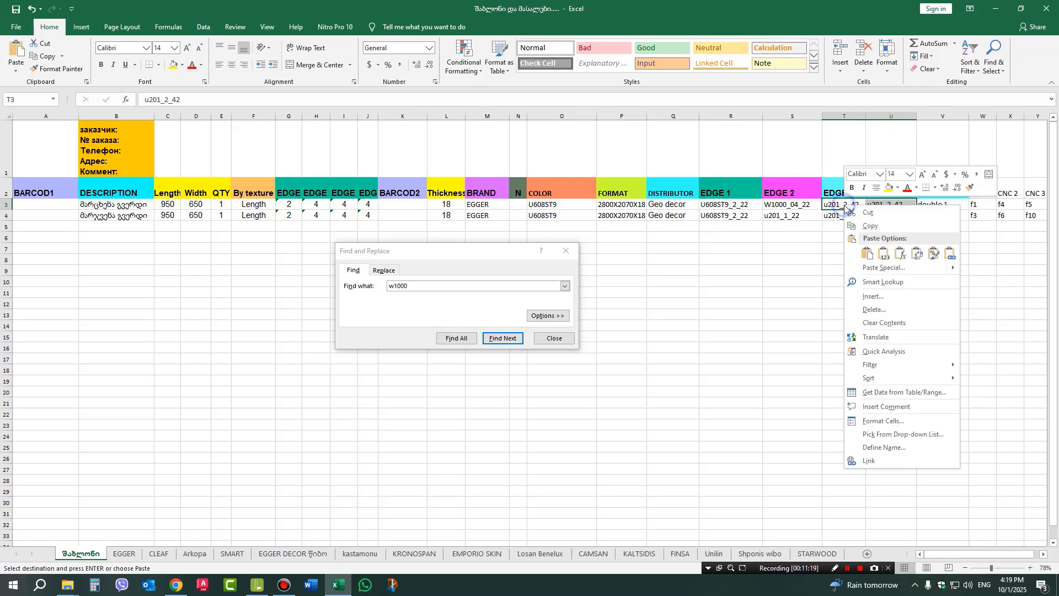
click(867, 253)
click(815, 303)
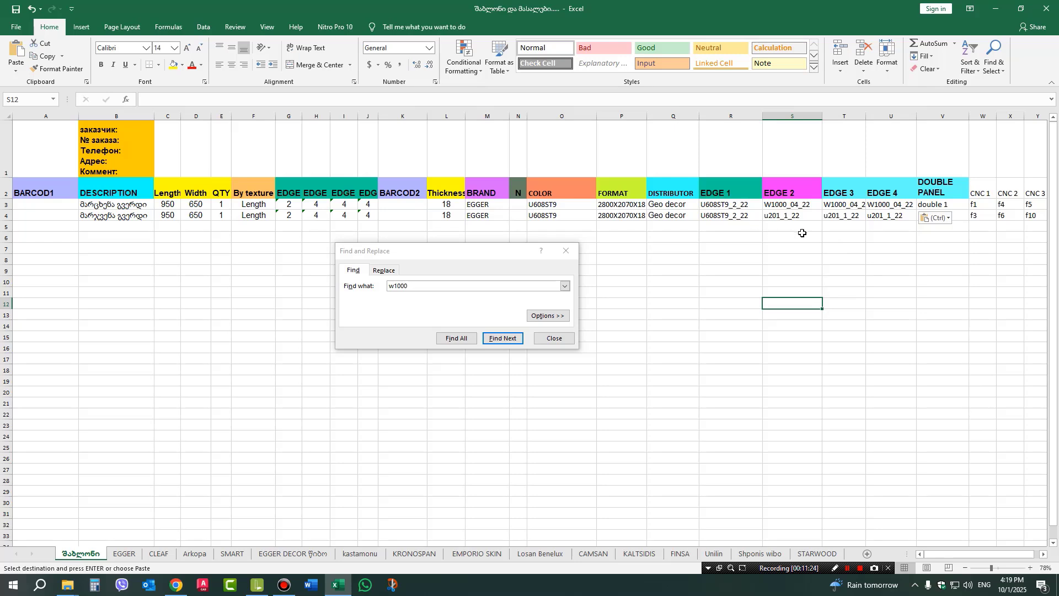
- Paste the W1000_04_22 code into the second part's EDGE 2, EDGE 3 and EDGE 4 cells, S4:U4
drag(783, 216, 880, 219)
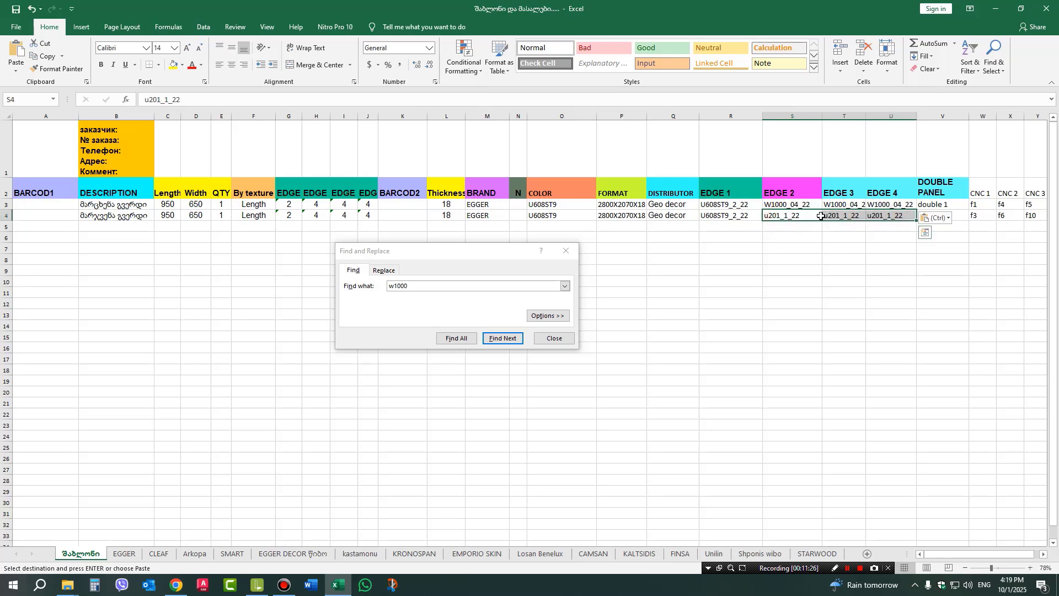
right_click(806, 217)
click(832, 266)
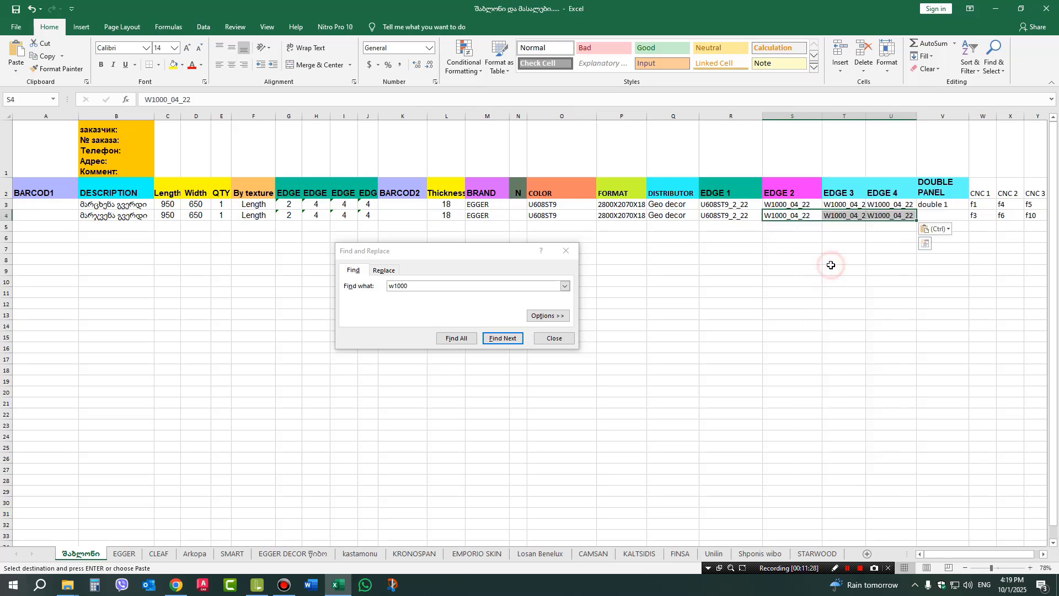
click(833, 280)
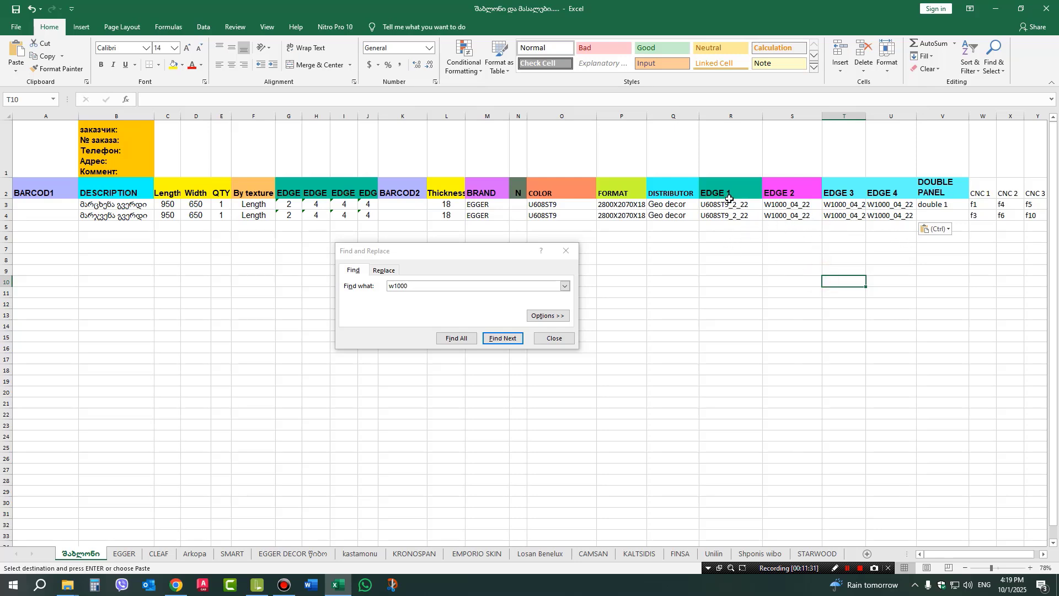
- Close the search dialog and widen the edge value columns G to J until their EDGE 1 to EDGE 4 headings fit
click(566, 250)
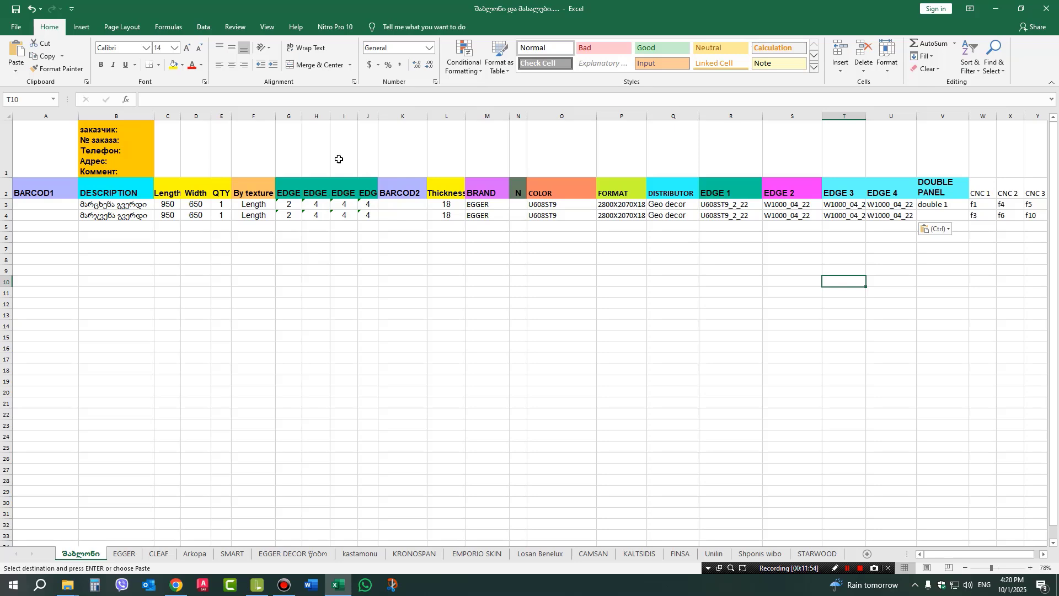
drag(330, 116, 419, 114)
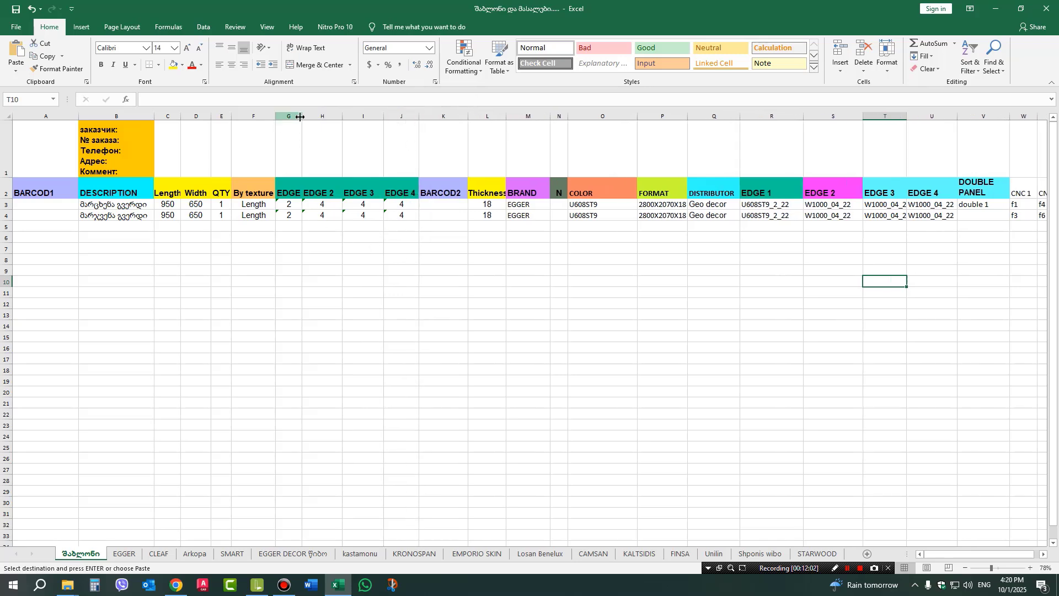
drag(302, 116, 308, 116)
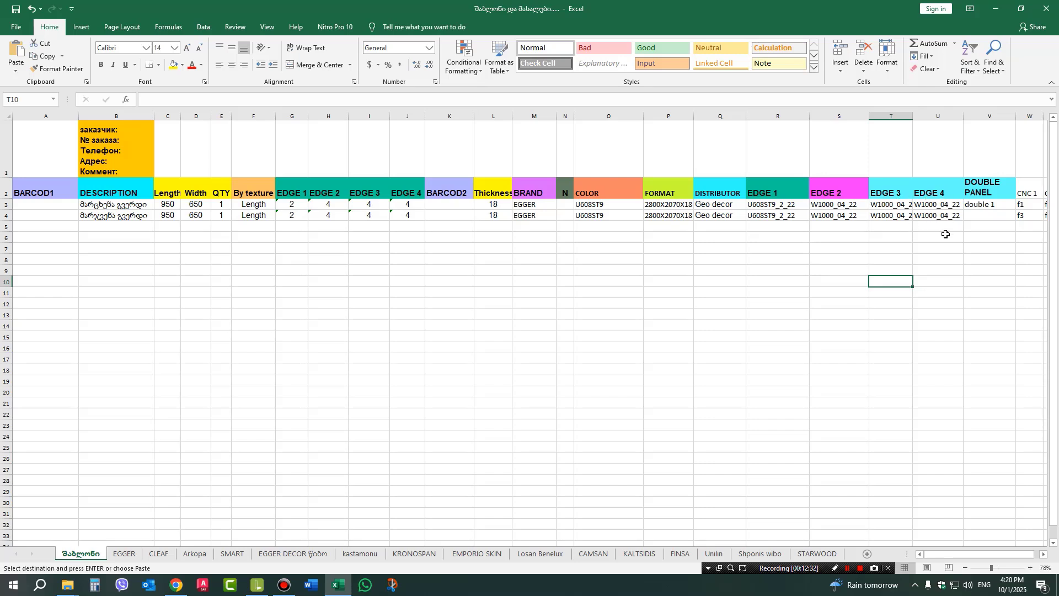
- Compare the edge code lists on the EGGER and EGGER DECOR წიბო sheets, briefly opening the search dialog on the latter
drag(941, 553, 882, 558)
click(298, 553)
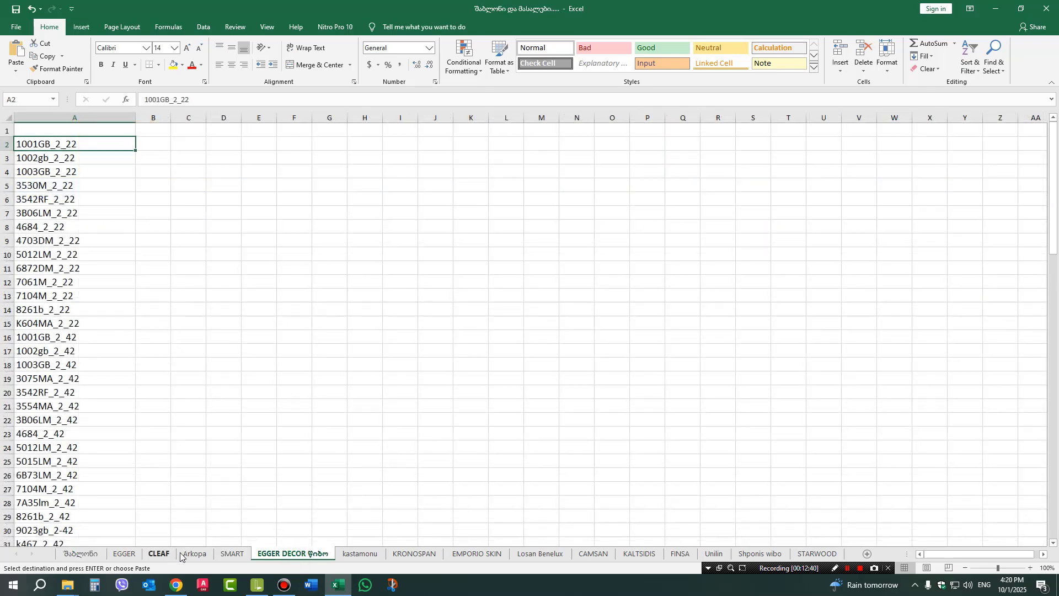
click(123, 554)
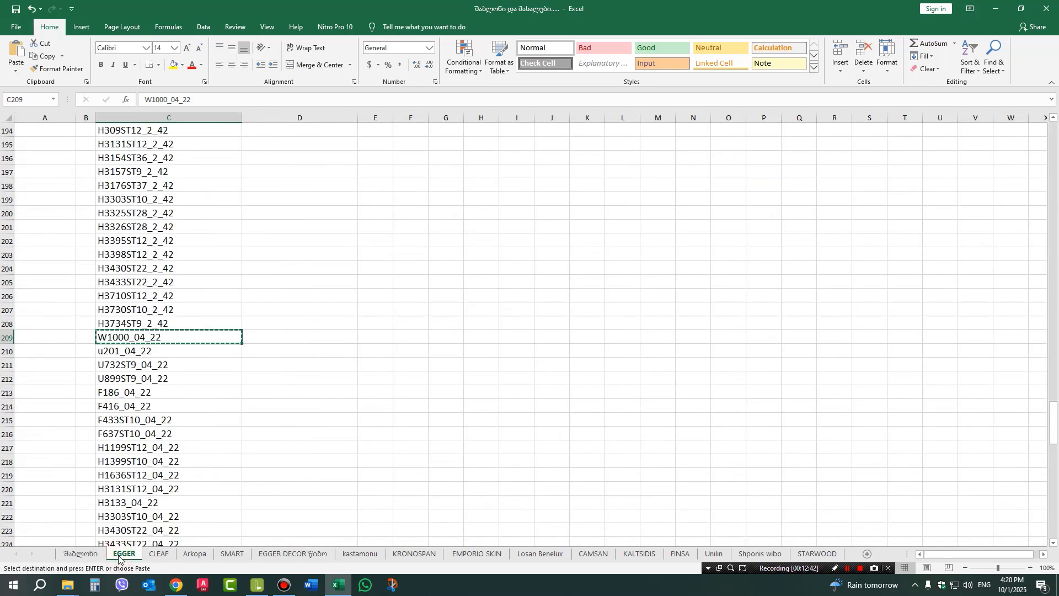
click(311, 555)
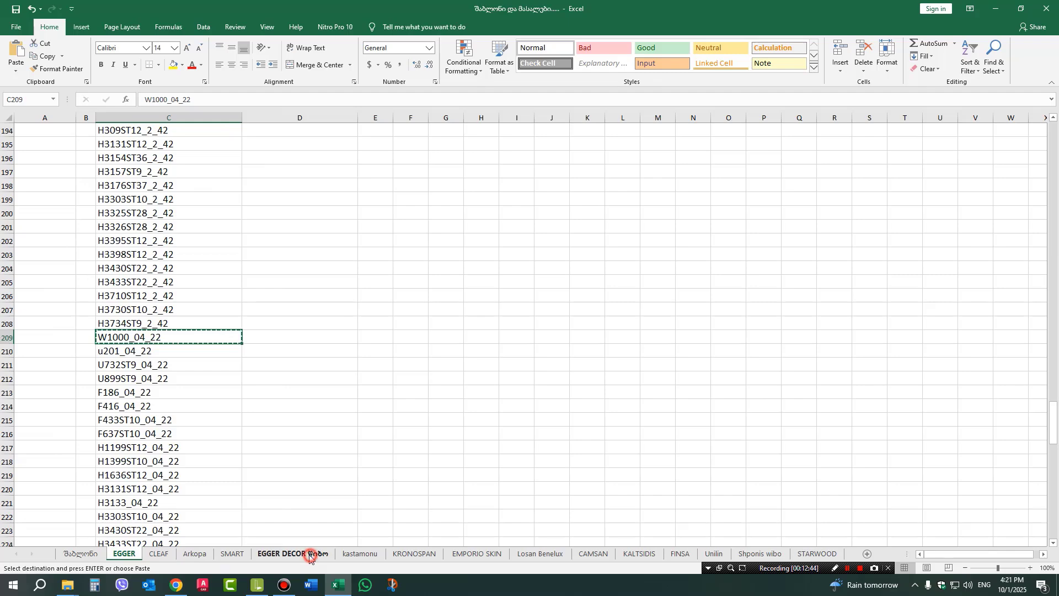
click(403, 392)
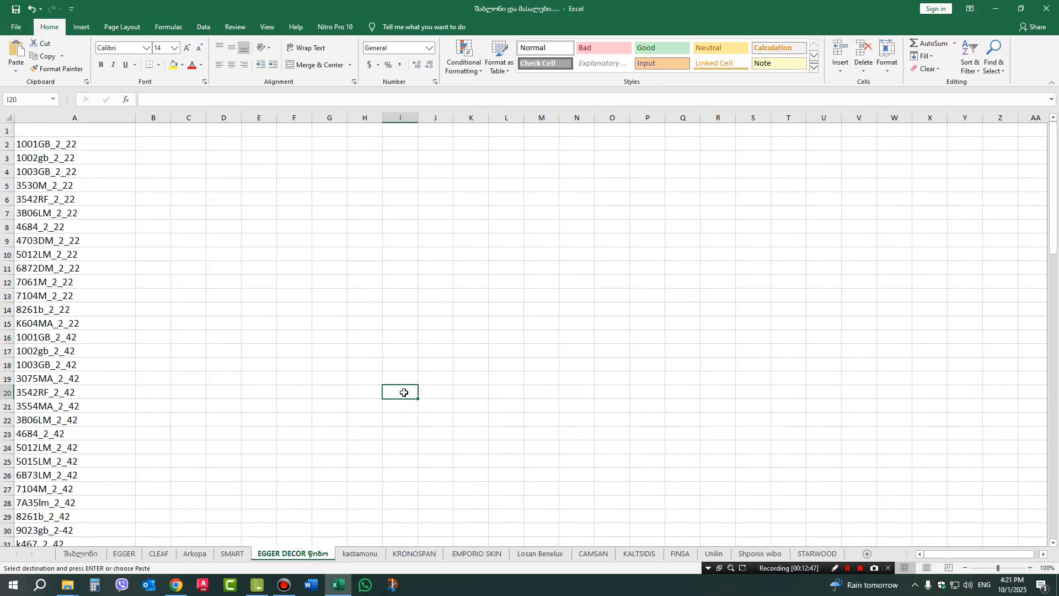
key(ctrl+f)
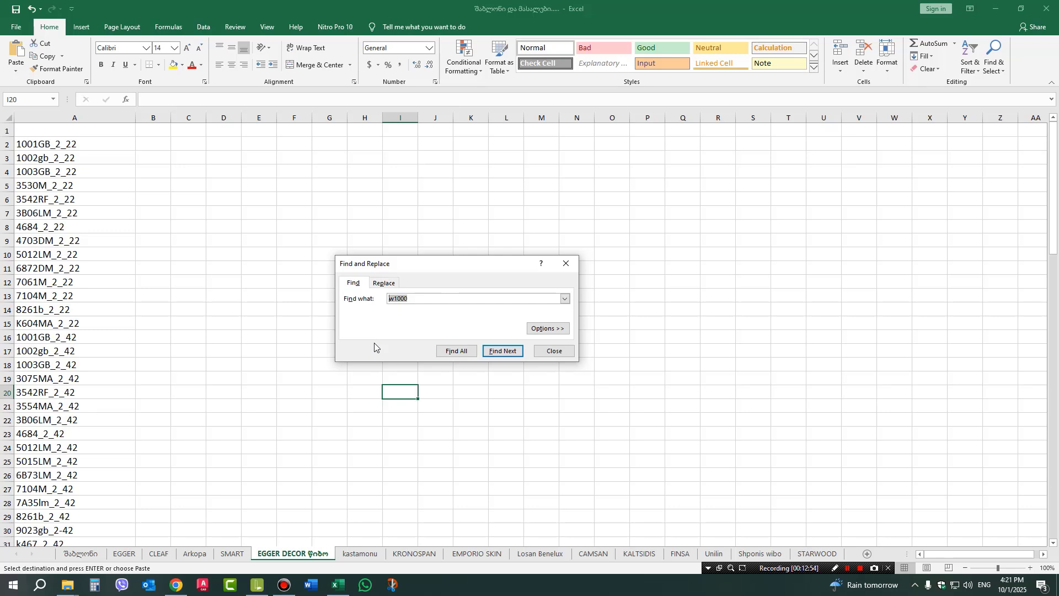
click(566, 263)
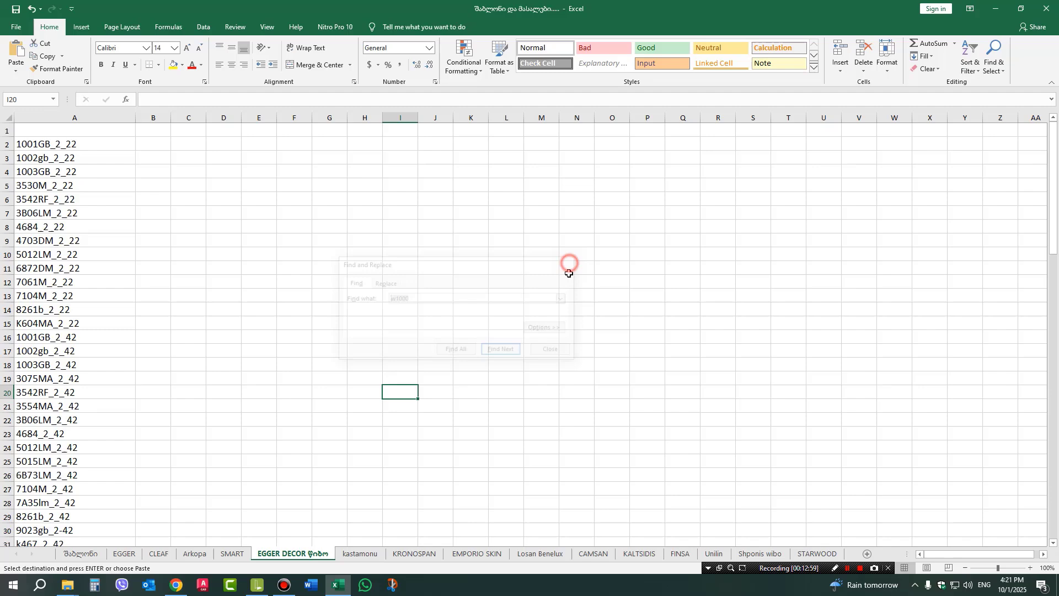
- Return to the შაბლონი sheet and review both parts' FORMAT cells, EDGE 1 codes and the DOUBLE PANEL and CNC columns
click(86, 558)
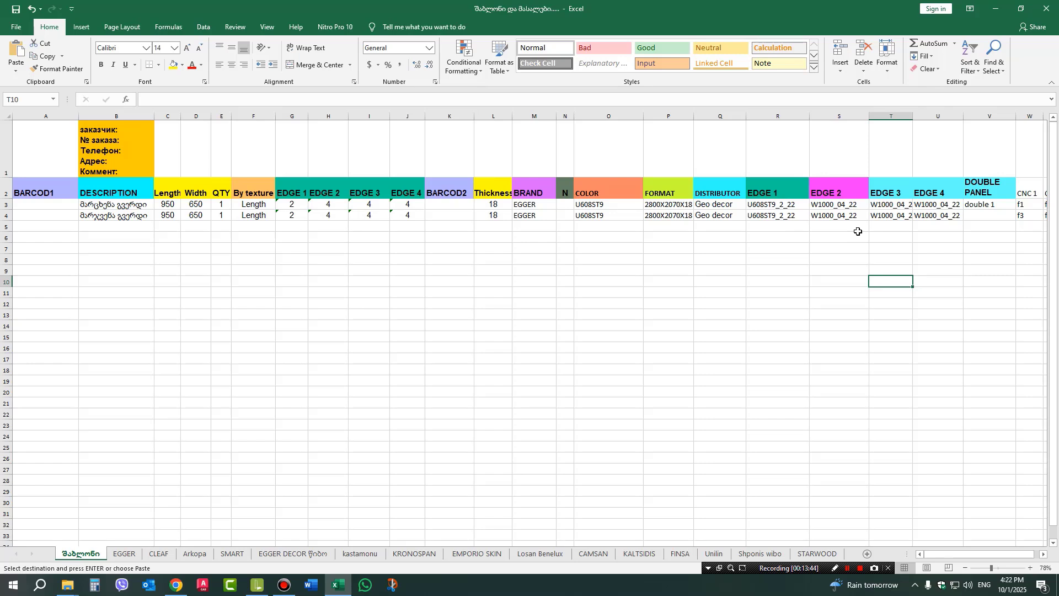
click(668, 204)
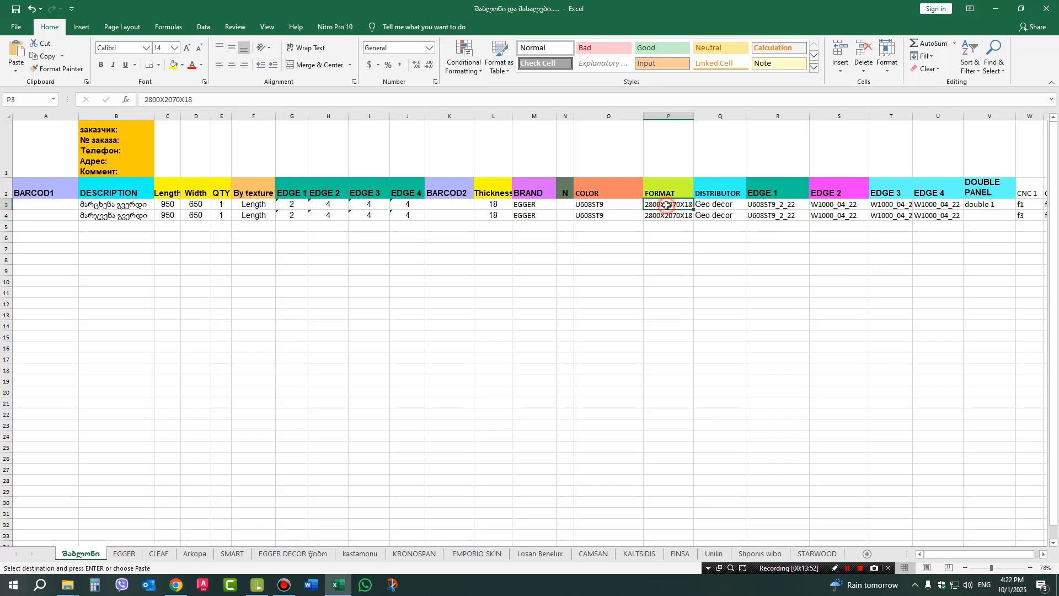
click(660, 216)
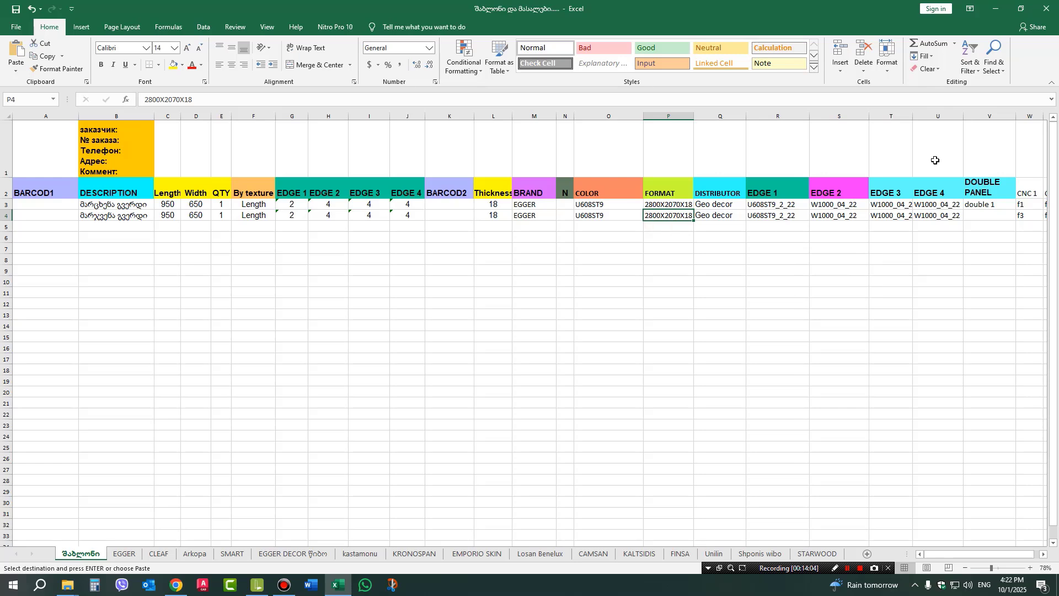
click(777, 205)
drag(778, 204, 778, 215)
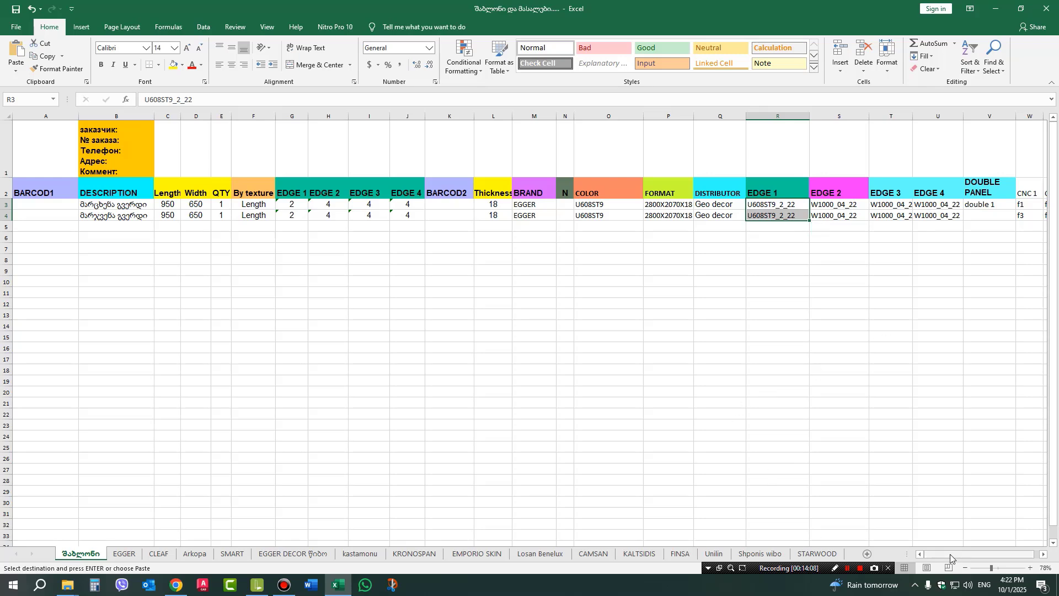
drag(949, 554, 1004, 551)
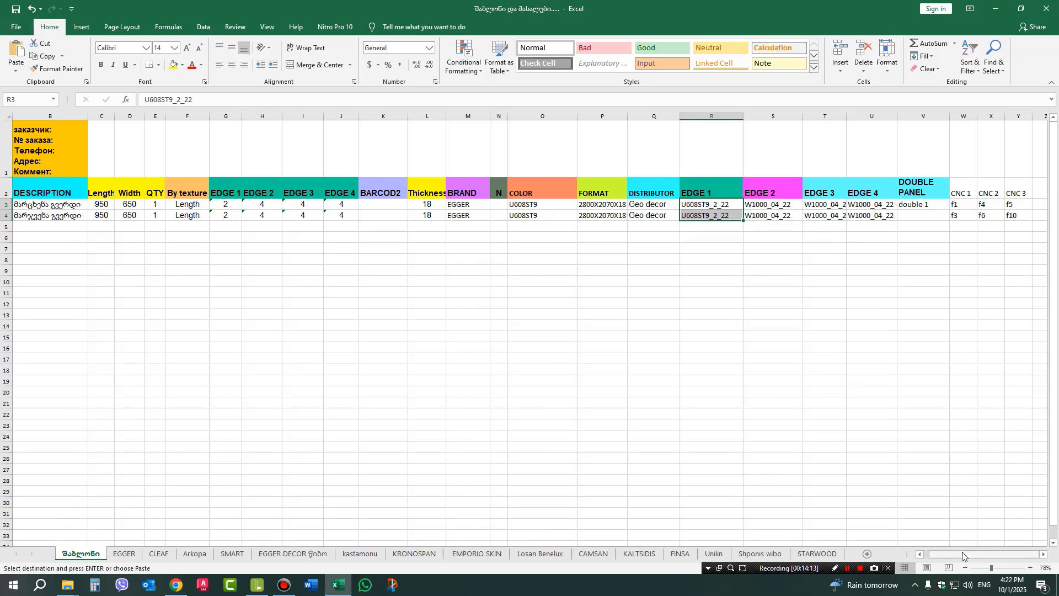
drag(962, 559, 868, 556)
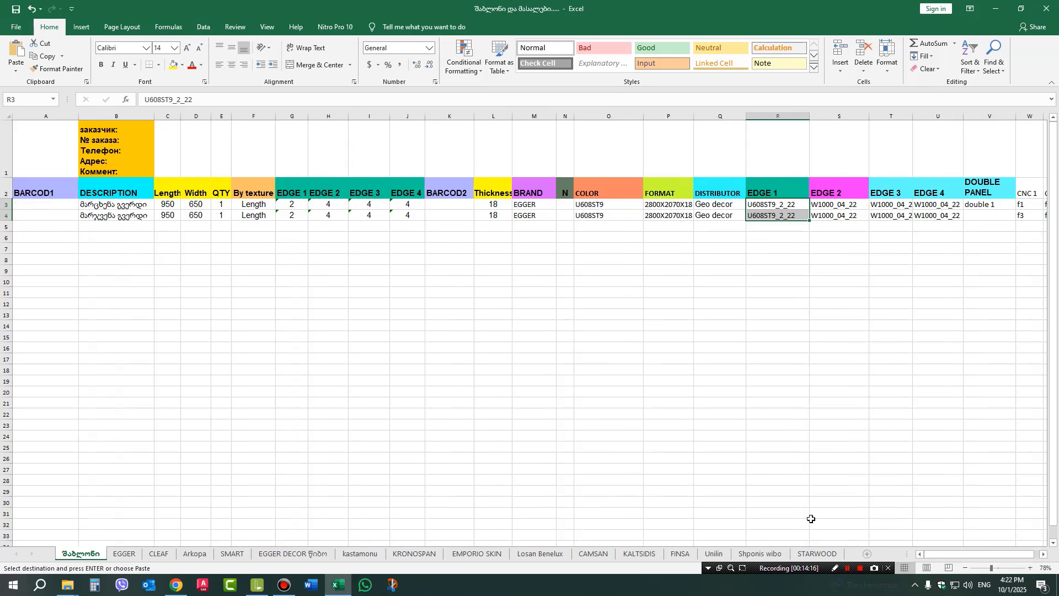